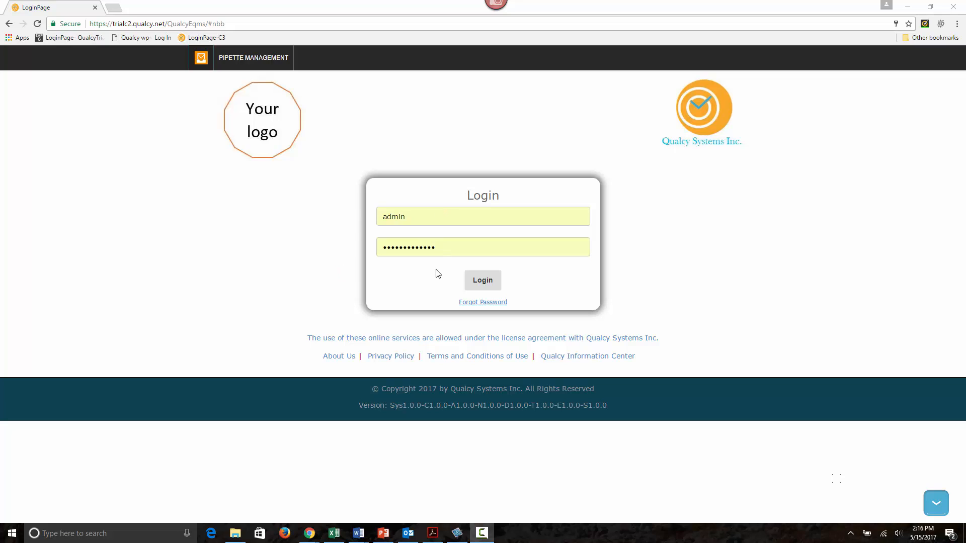
# Step: Log in with the prefilled credentials and start a new pipette record in Pipette Management
pyautogui.click(484, 281)
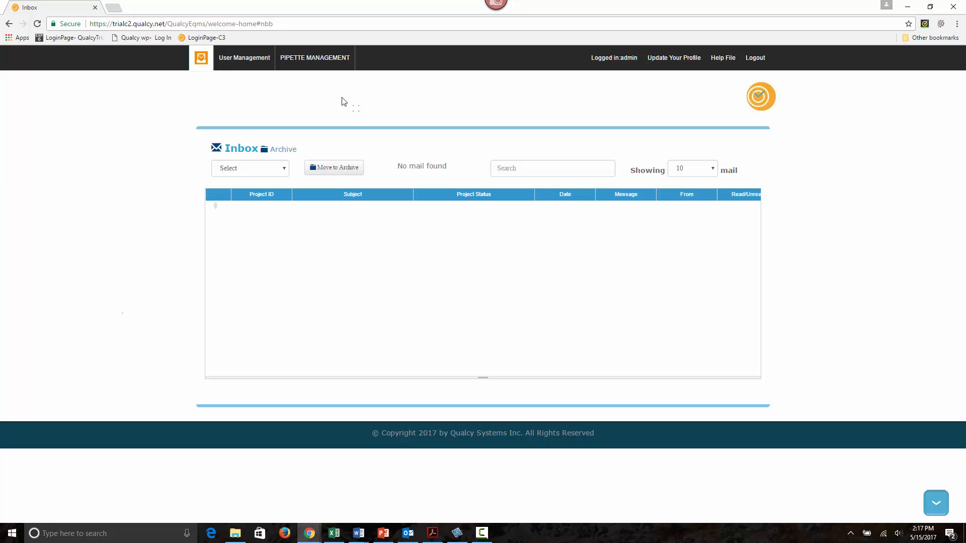
pyautogui.click(330, 62)
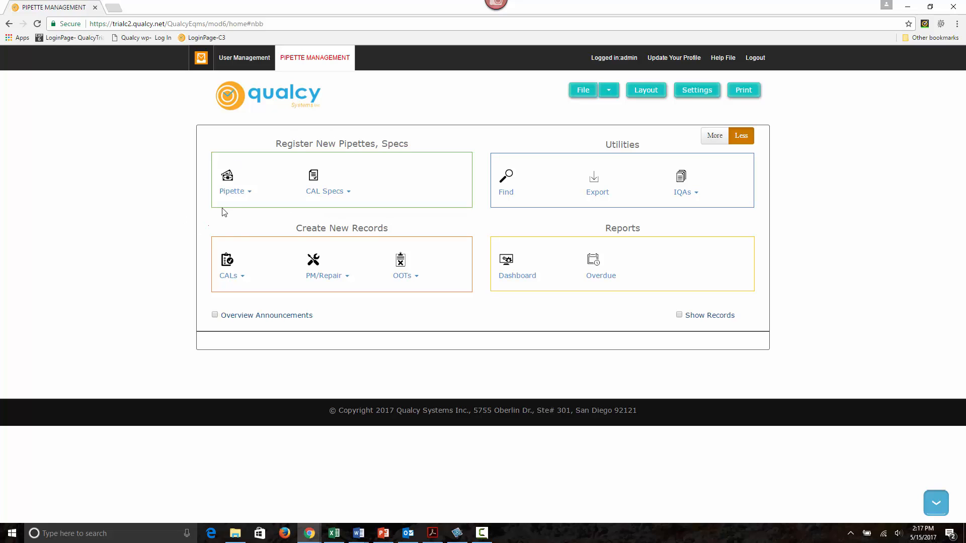
pyautogui.click(231, 191)
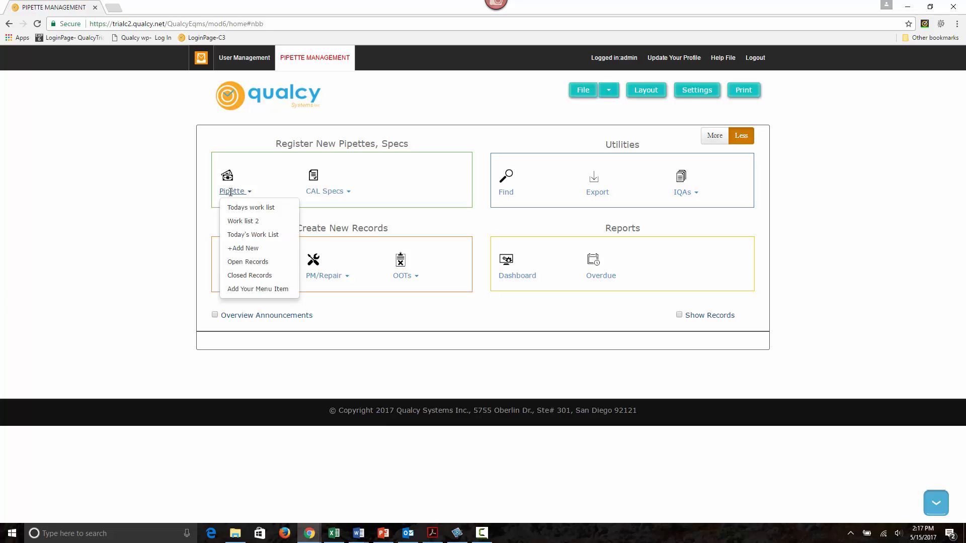
pyautogui.click(248, 249)
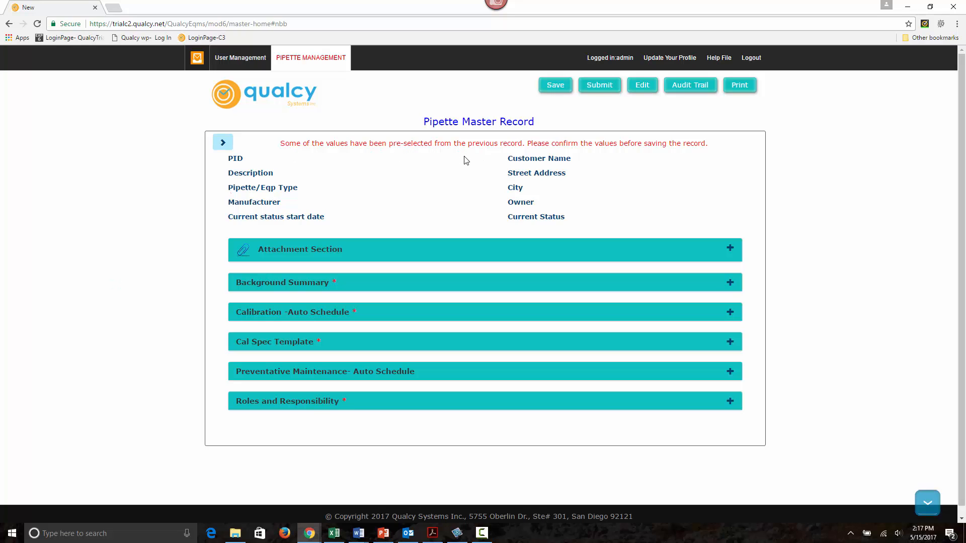
# Step: Change the description in the Background Summary section to Gilson P100
pyautogui.click(395, 285)
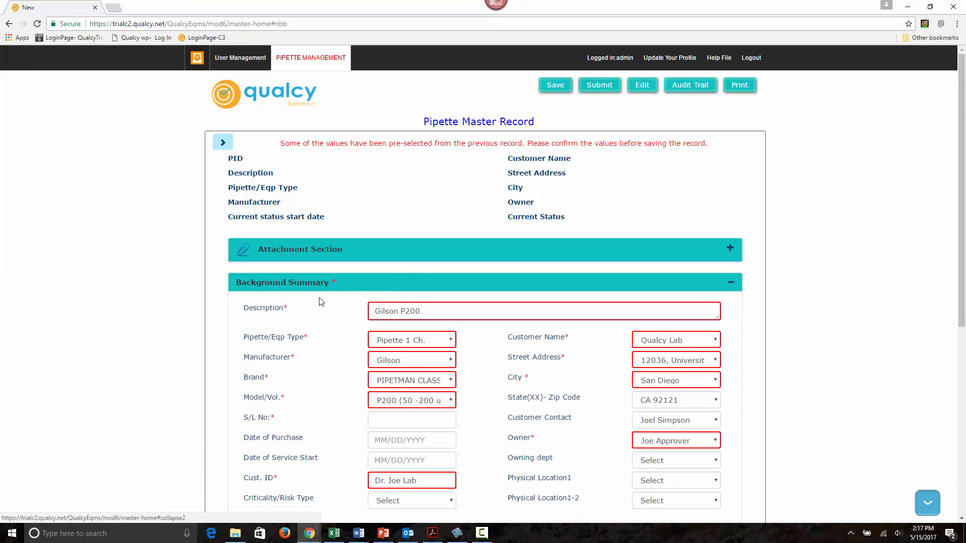
pyautogui.scroll(-2, 302, 287)
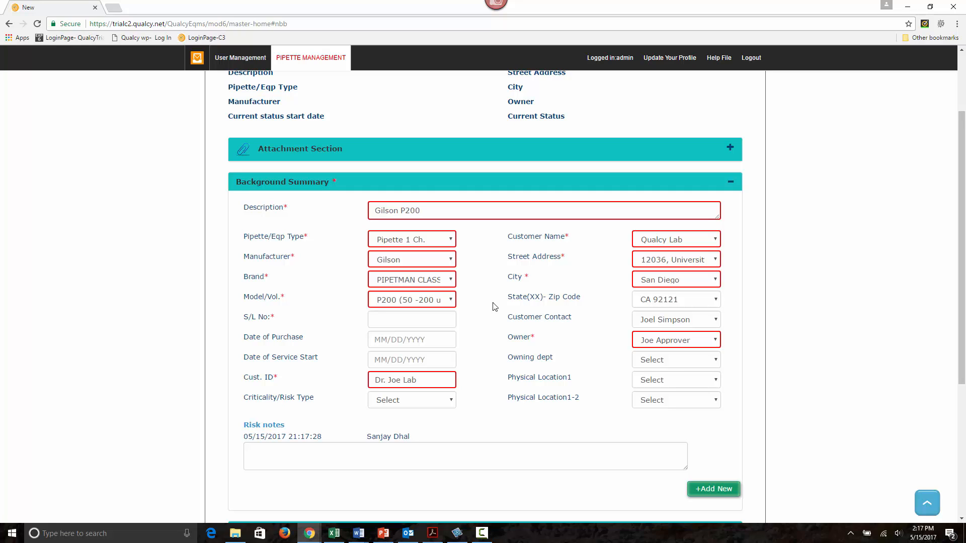
pyautogui.click(450, 211)
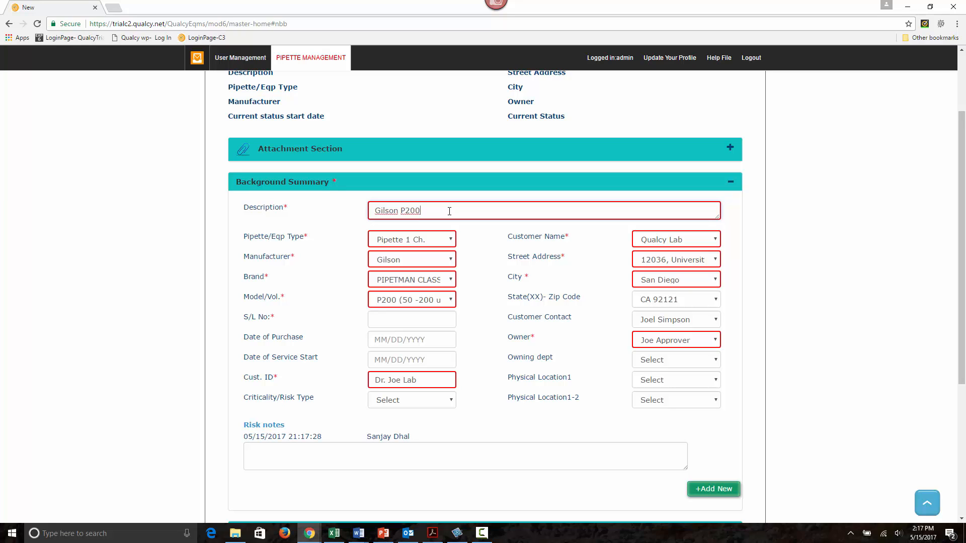
pyautogui.press('BackSpace')
pyautogui.press('BackSpace')
pyautogui.press('BackSpace')
pyautogui.write('100')
# Step: Set the equipment type to Pipette 1 Ch., manufacturer to Gilson, brand to PIPETMAN CLASSIC 1 Ch- and model to P100 (20-100 uL)
pyautogui.click(422, 241)
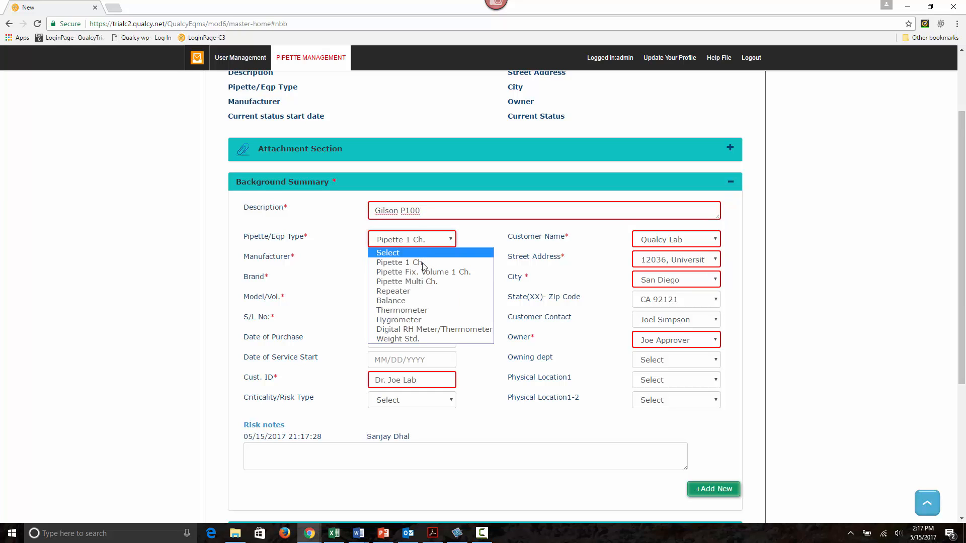
pyautogui.click(421, 264)
pyautogui.click(421, 260)
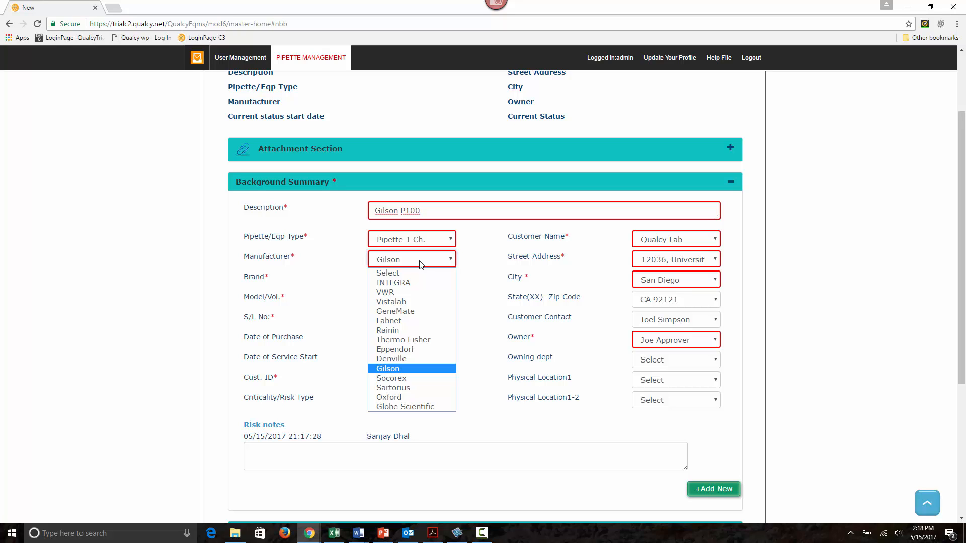
pyautogui.click(417, 370)
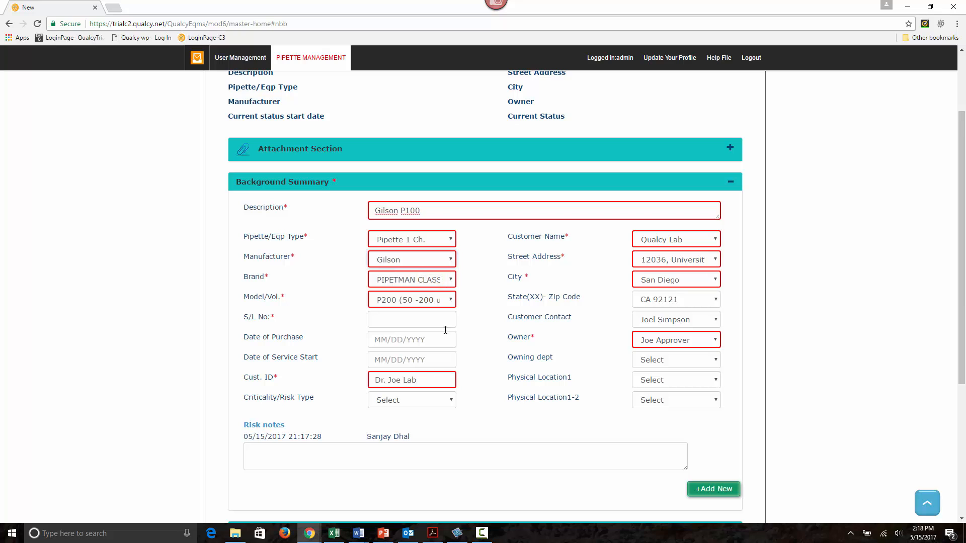
pyautogui.click(429, 280)
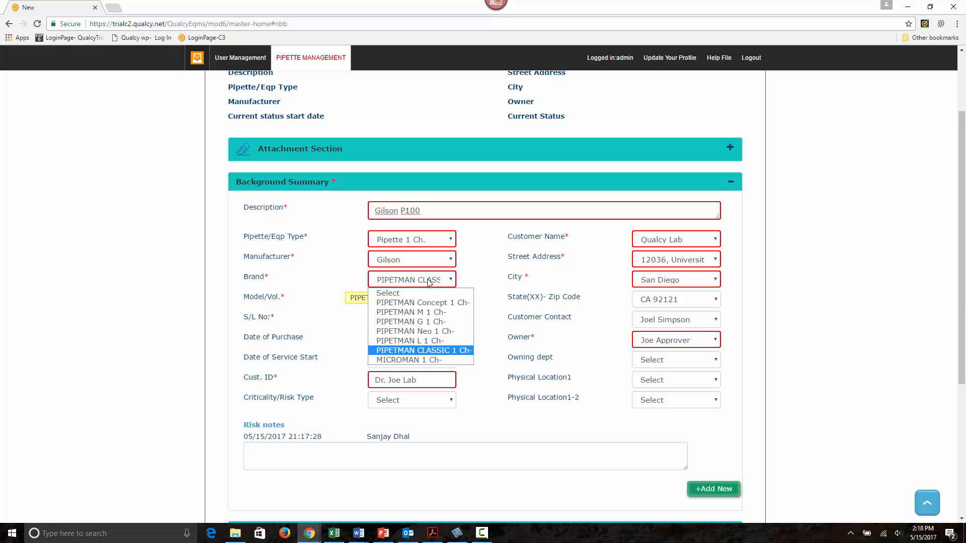
pyautogui.click(444, 351)
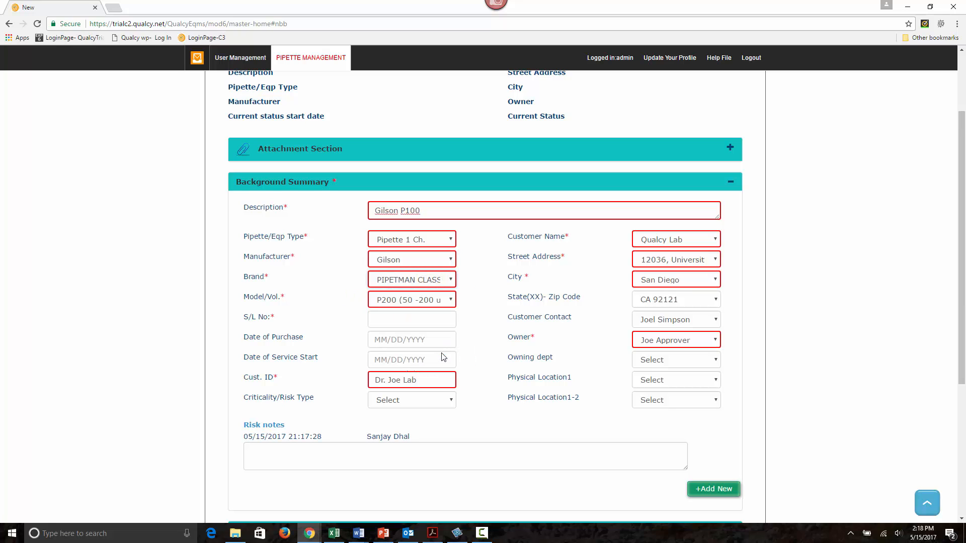
pyautogui.click(436, 301)
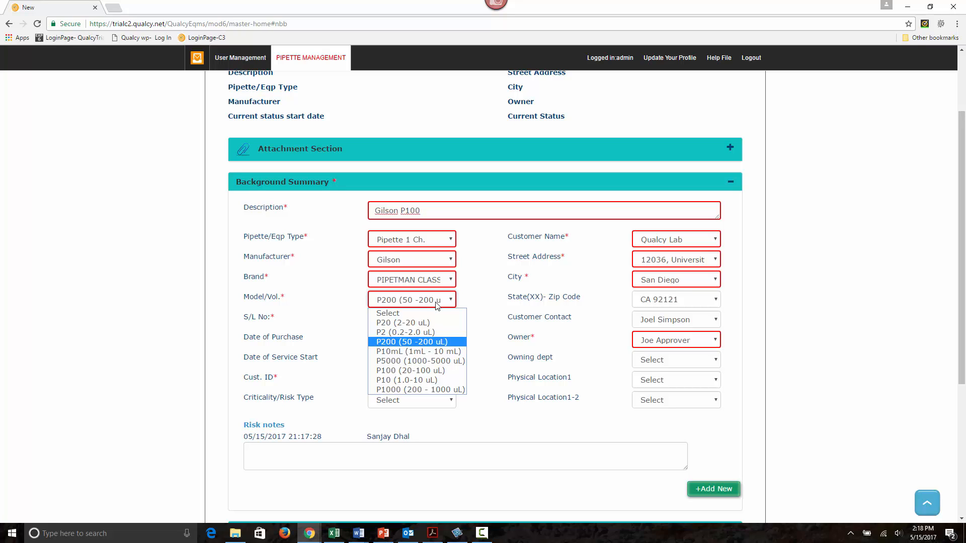
pyautogui.click(434, 371)
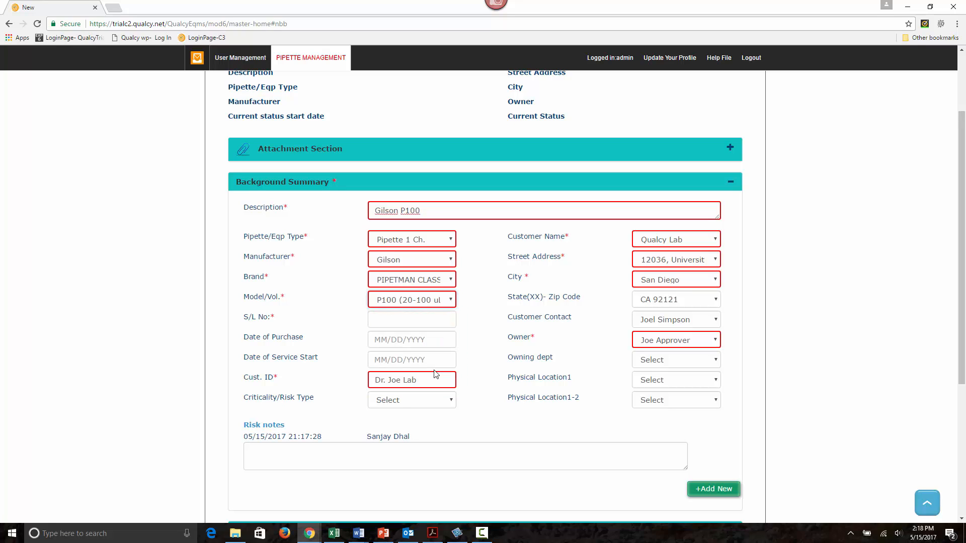
# Step: Enter SL412563 as the pipette's S/L number
pyautogui.click(398, 321)
pyautogui.write('SL')
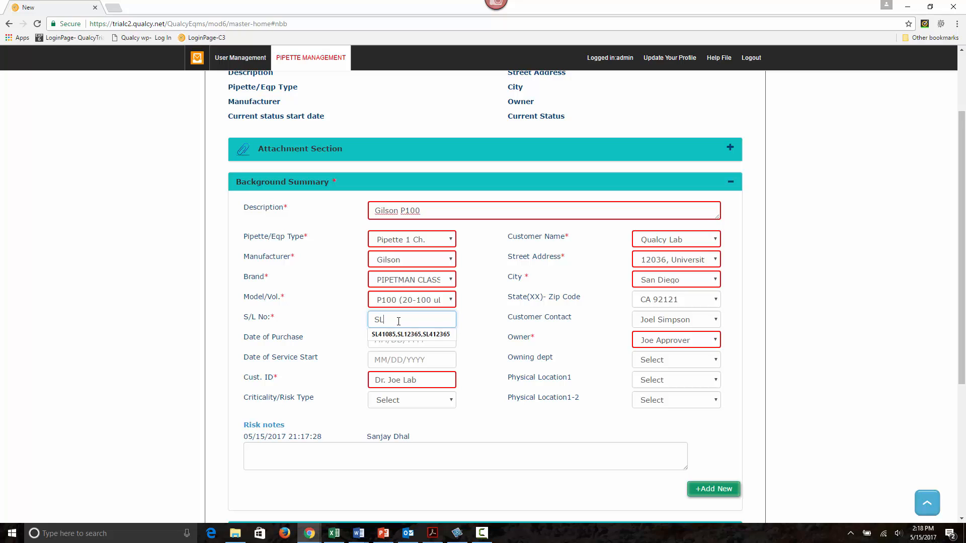
pyautogui.write('412563')
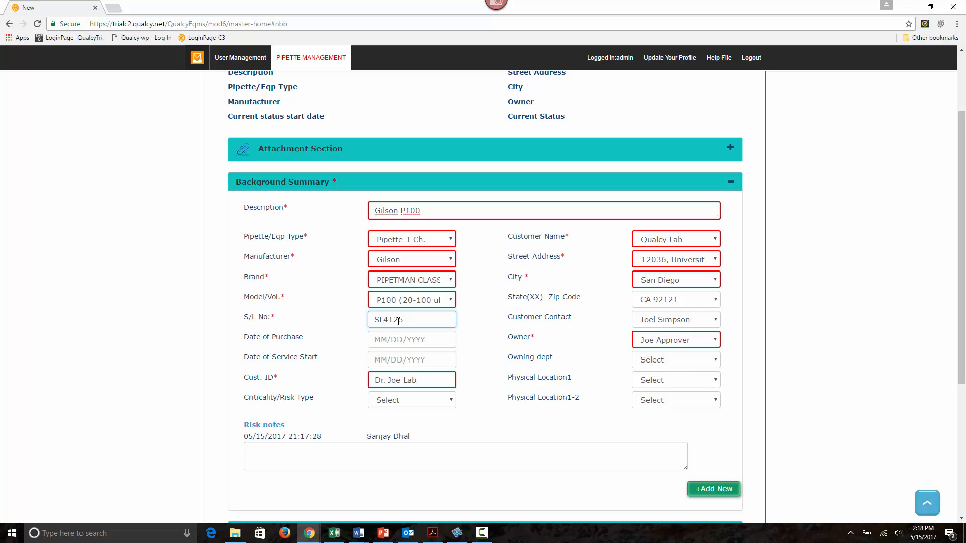
pyautogui.click(510, 347)
# Step: Enable the calibration schedule set-up and begin a new schedule entry assigned to the last listed person, with a 180-day interval
pyautogui.scroll(-4, 543, 401)
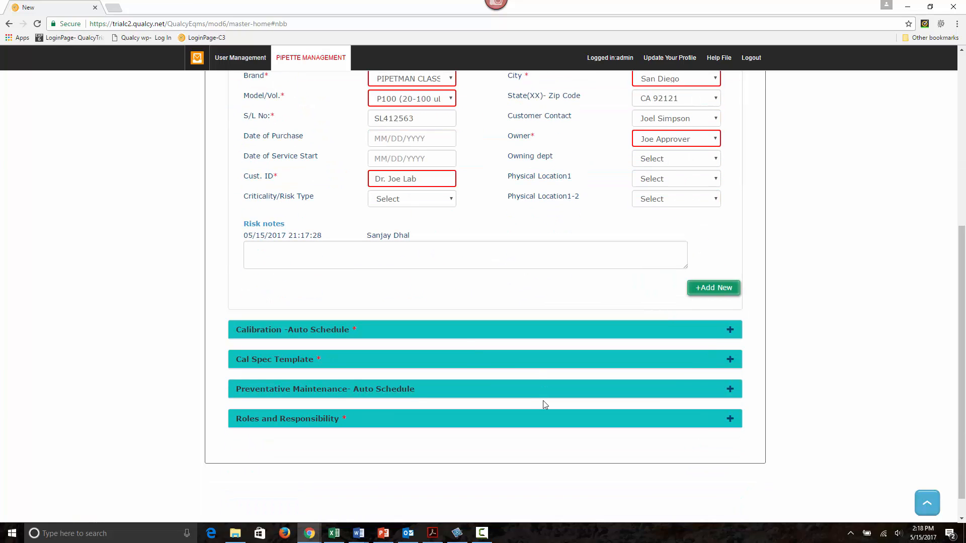
pyautogui.click(454, 331)
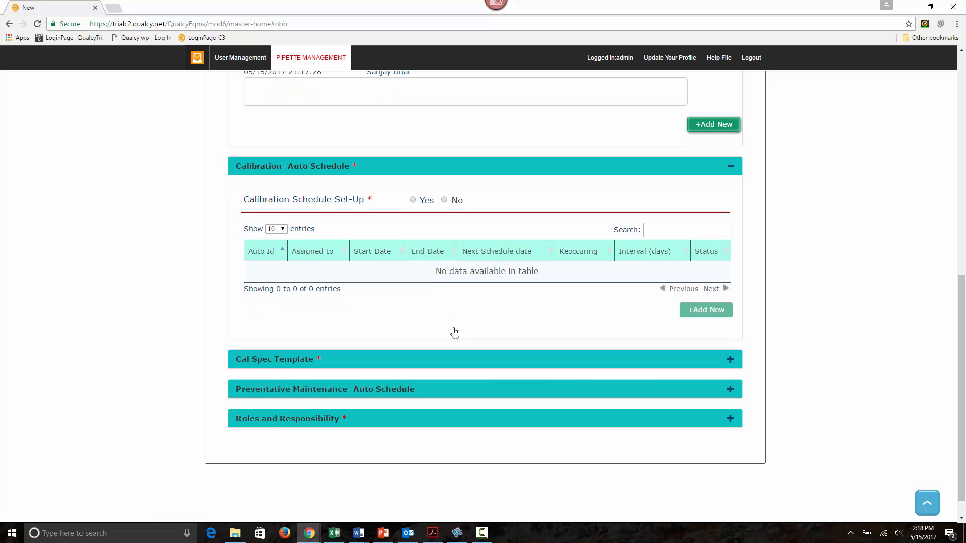
pyautogui.click(413, 200)
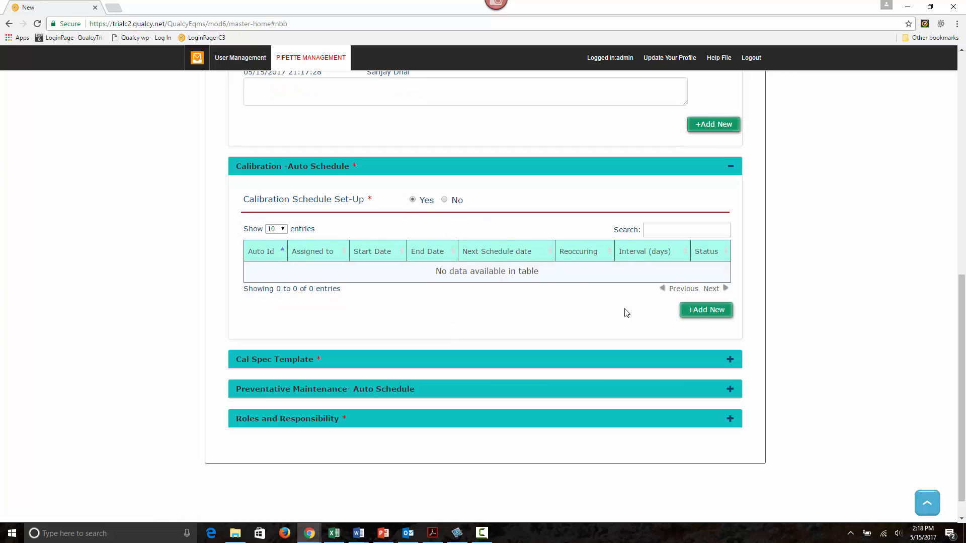
pyautogui.click(693, 310)
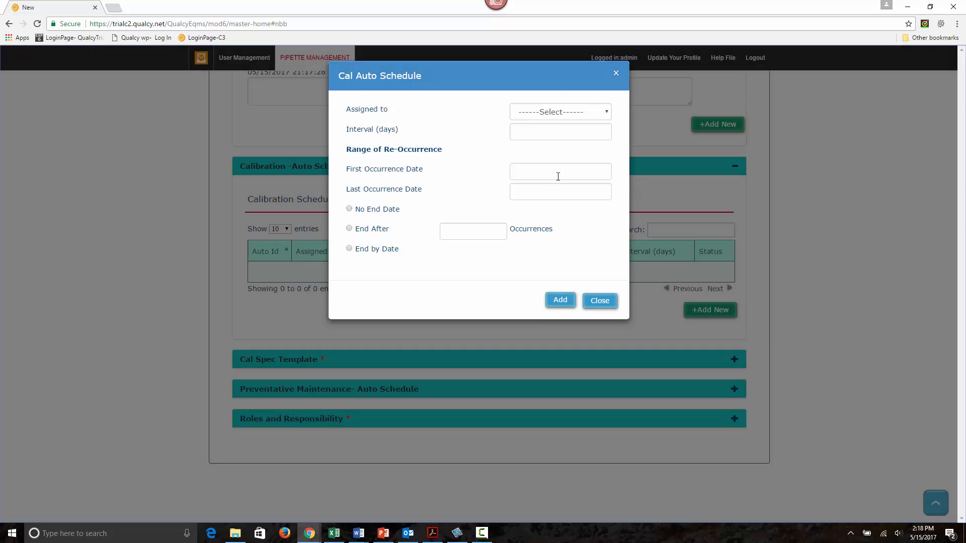
pyautogui.click(569, 113)
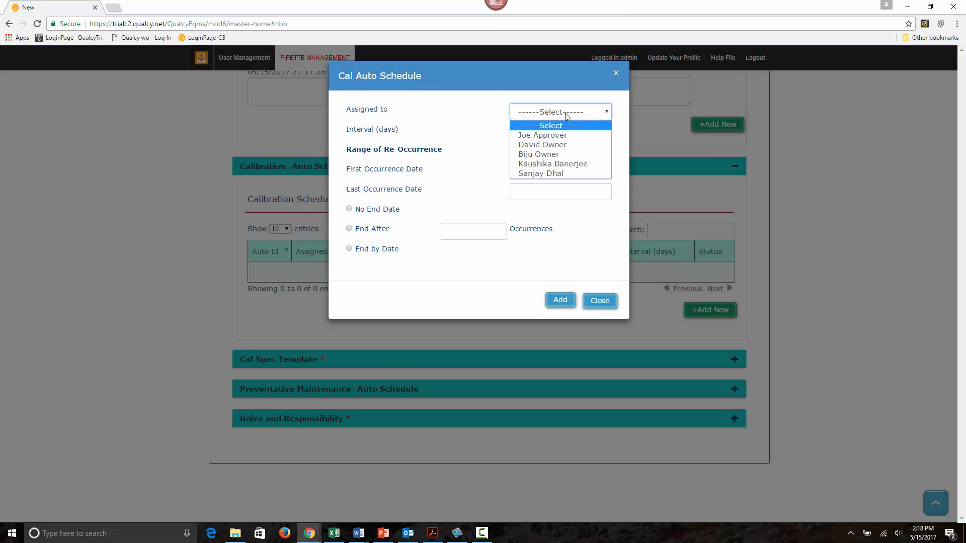
pyautogui.click(553, 173)
pyautogui.click(532, 132)
pyautogui.write('180')
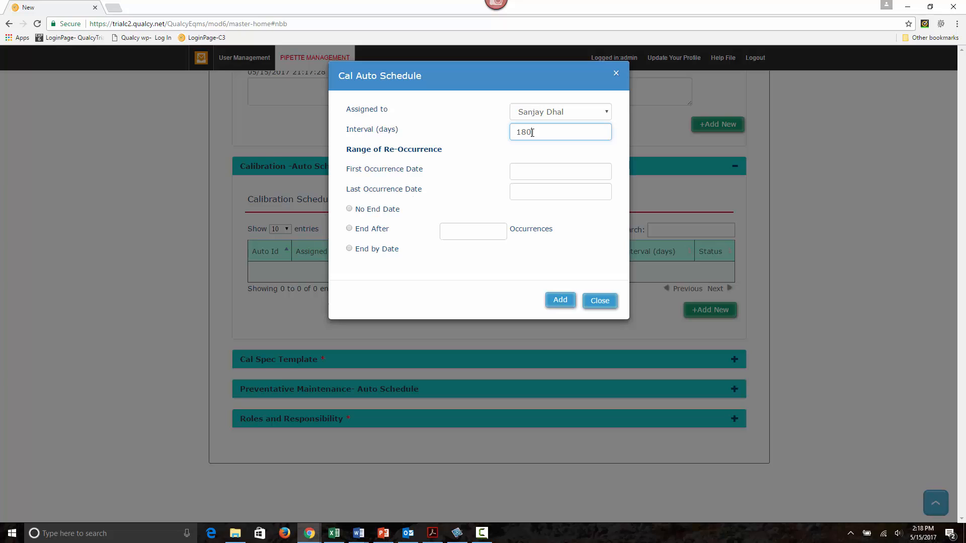
# Step: Set the first occurrence date to 05/15/2017, end the schedule after 20 occurrences and add it to the record
pyautogui.click(537, 173)
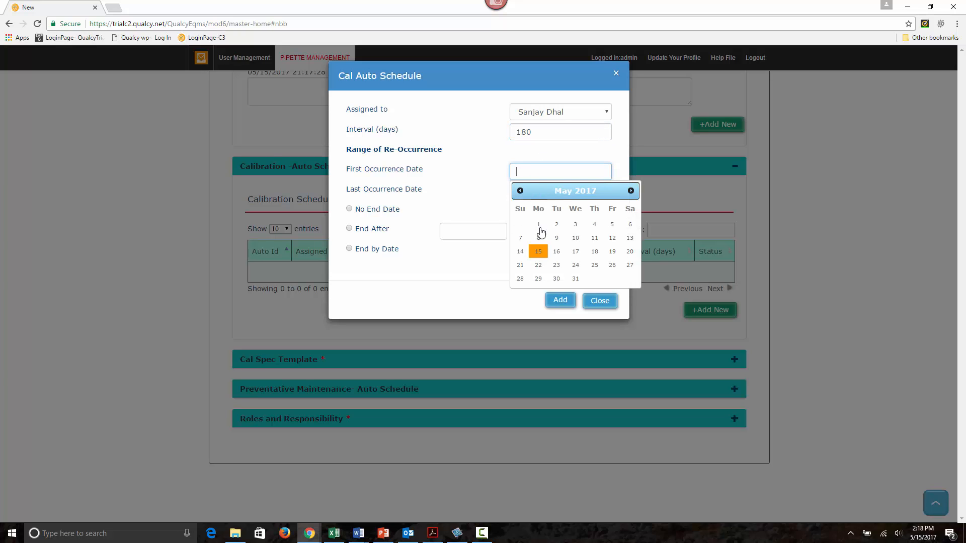
pyautogui.click(536, 253)
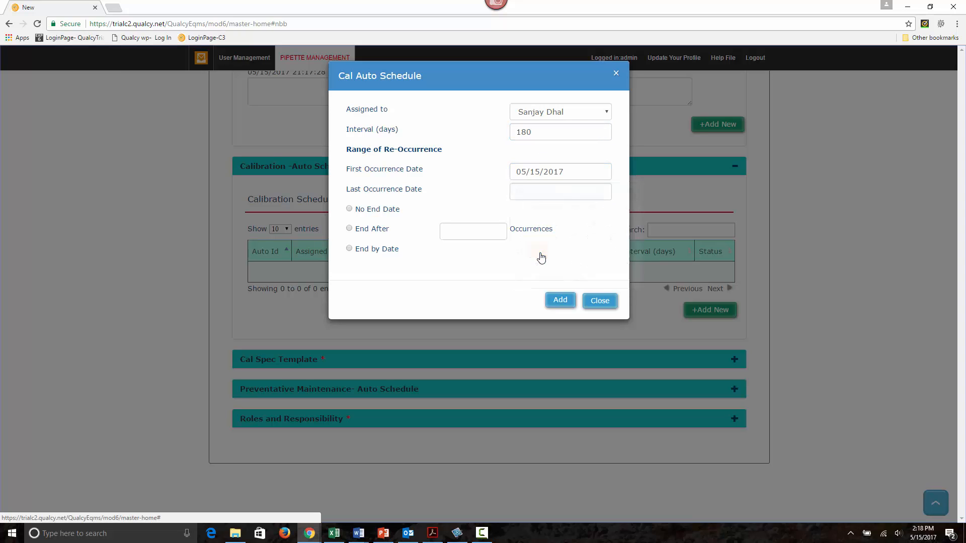
pyautogui.click(366, 232)
pyautogui.click(484, 232)
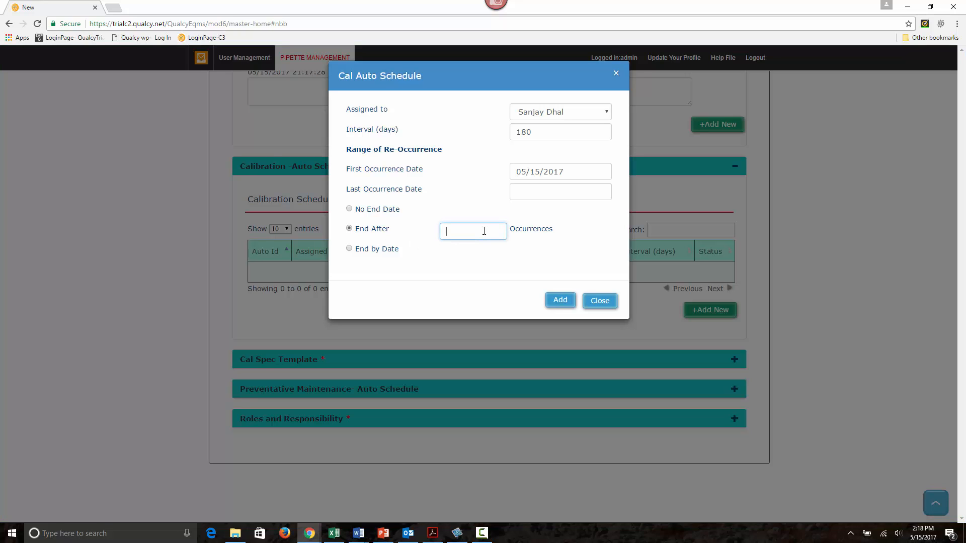
pyautogui.write('20')
pyautogui.click(558, 301)
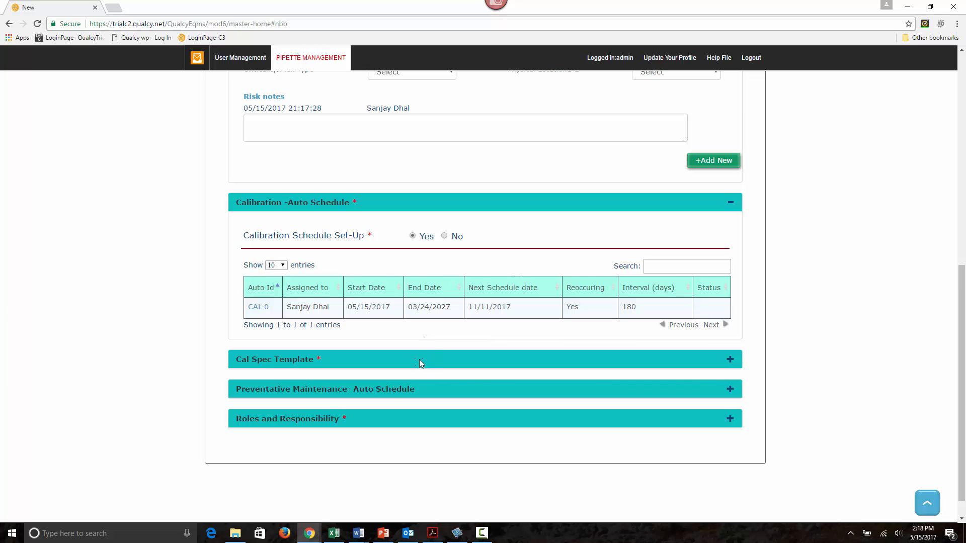
# Step: Enable the CAL spec template and choose Gilson PIPETMAN CLASSIC 1 Ch-P100 (range 20-100 uL) - 3X3
pyautogui.click(418, 359)
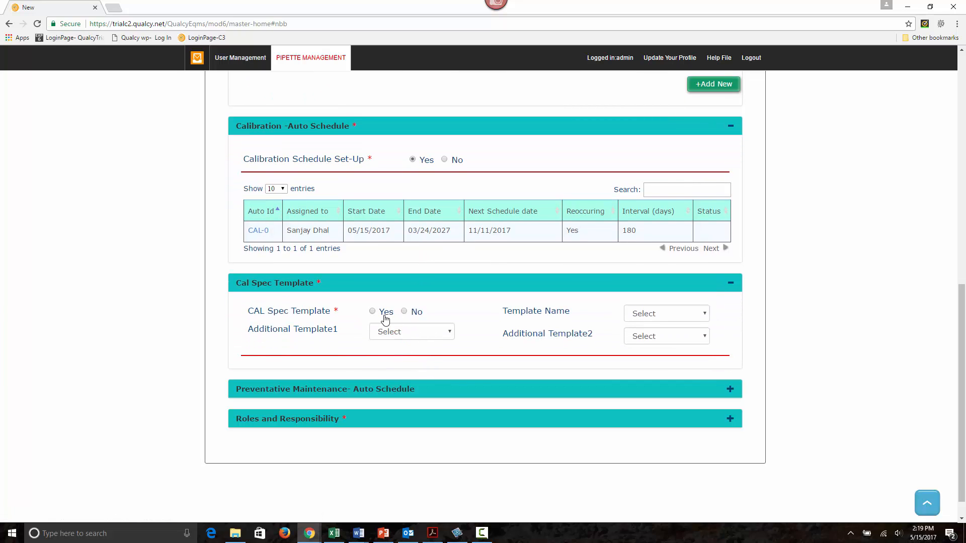
pyautogui.click(384, 315)
pyautogui.click(628, 315)
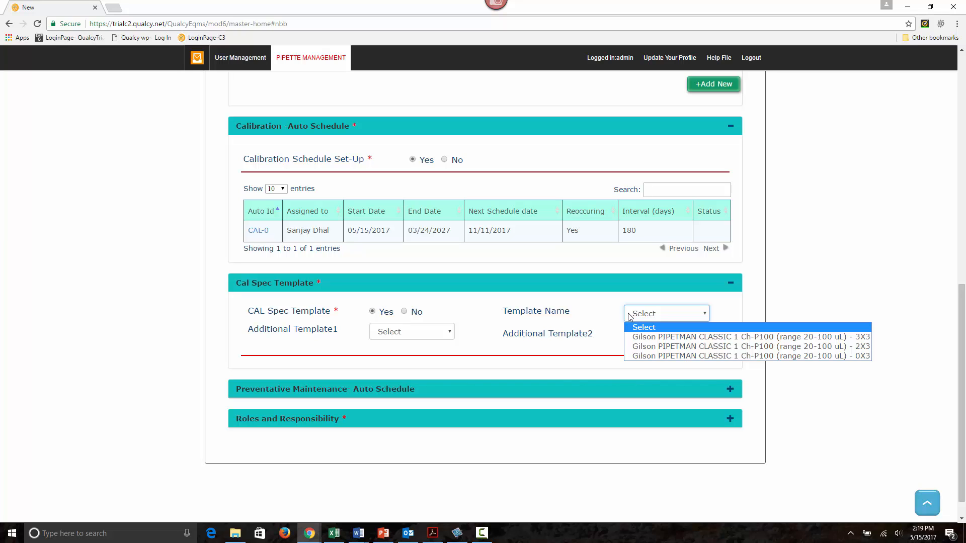
pyautogui.click(650, 340)
# Step: Review the calibration template's environment fields, As Found and As Left result tables, tolerances and notes
pyautogui.scroll(5, 635, 297)
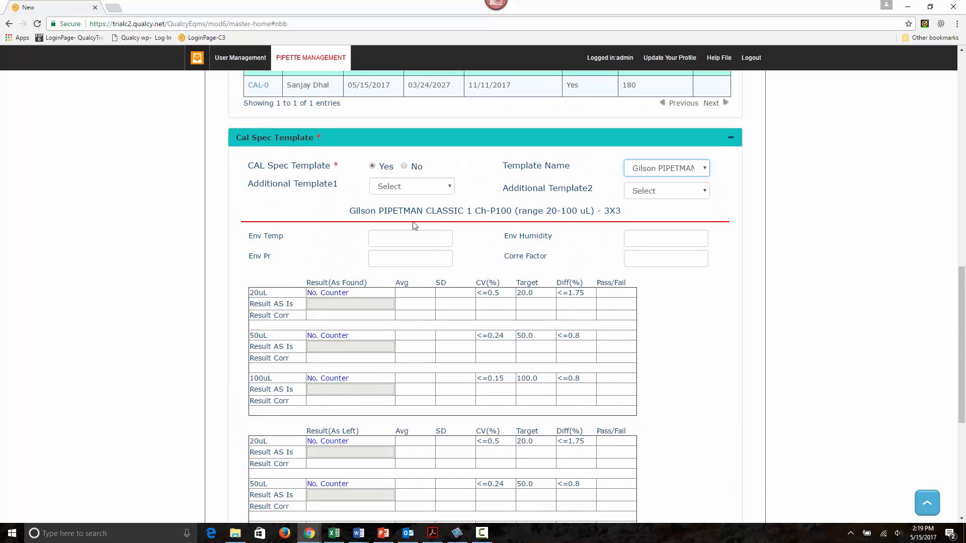
pyautogui.click(559, 235)
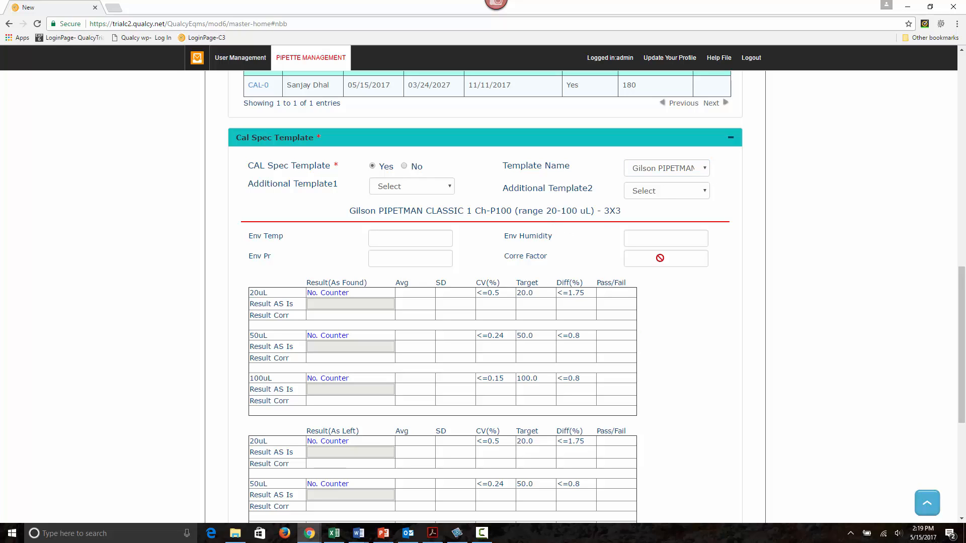
pyautogui.scroll(-1, 675, 333)
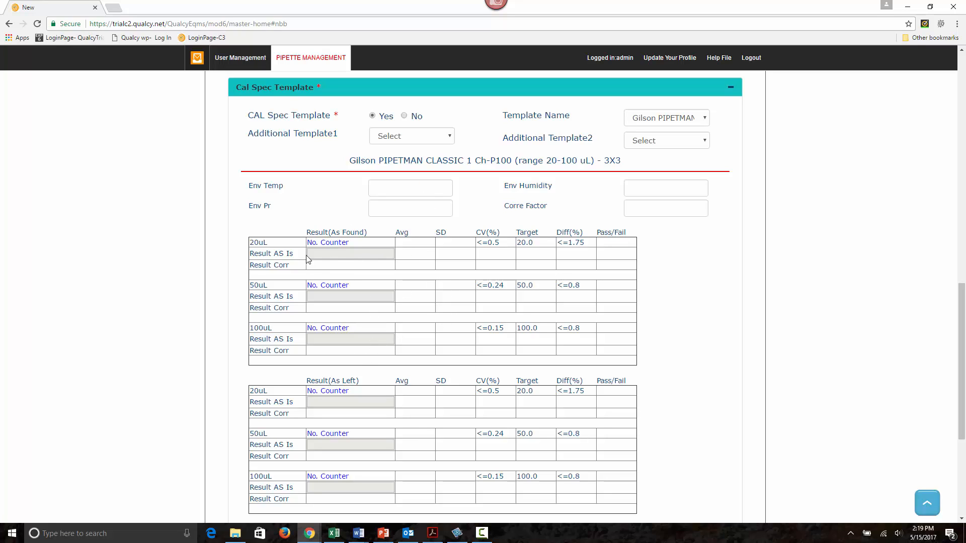
pyautogui.scroll(-3, 416, 329)
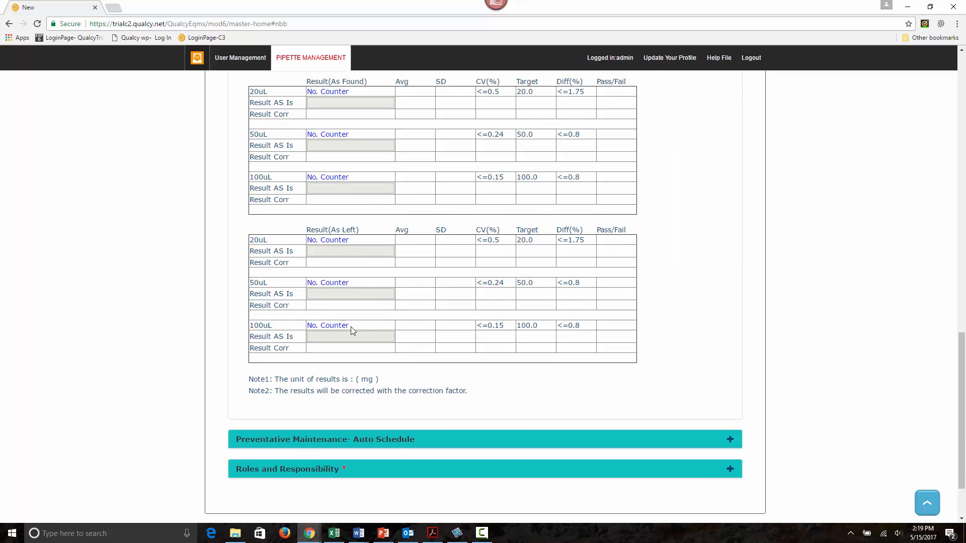
pyautogui.scroll(1, 503, 317)
pyautogui.scroll(1, 543, 309)
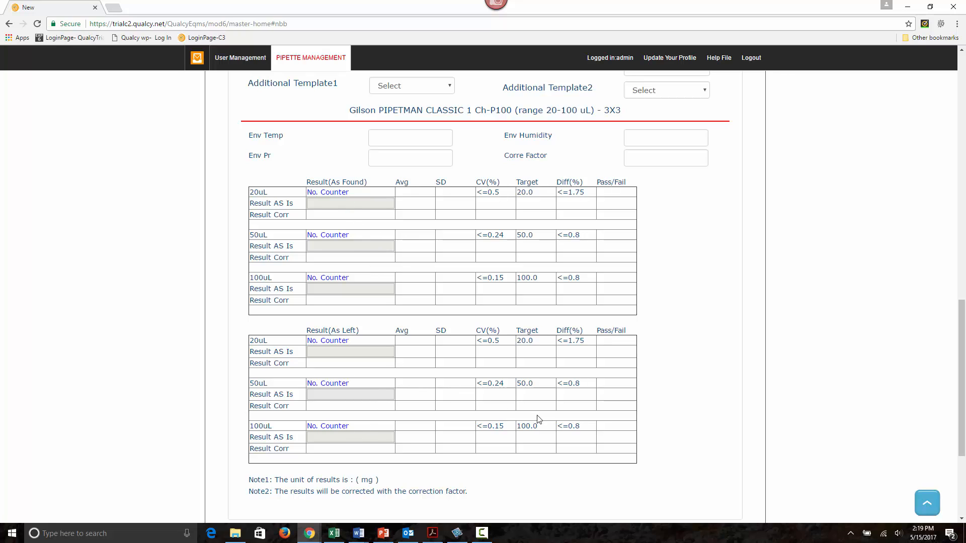
pyautogui.scroll(-2, 684, 422)
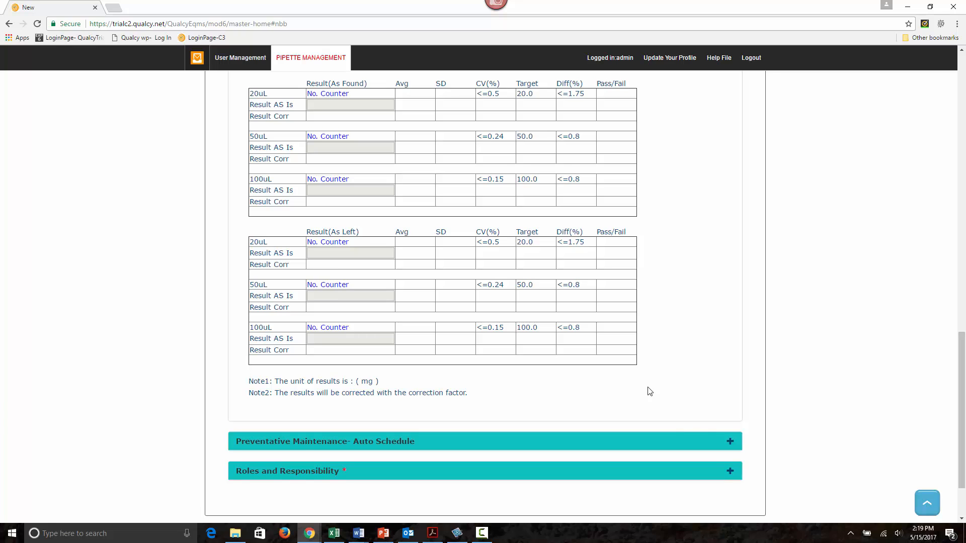
pyautogui.scroll(2, 654, 387)
pyautogui.scroll(-4, 498, 370)
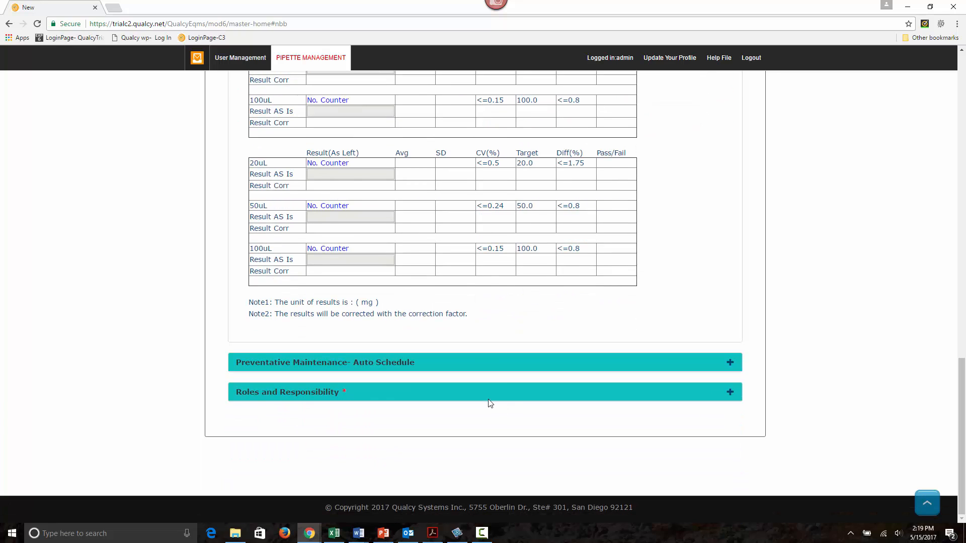
# Step: Check the approval and coordinator settings under Roles and Responsibility, and save the pipette master record
pyautogui.click(482, 397)
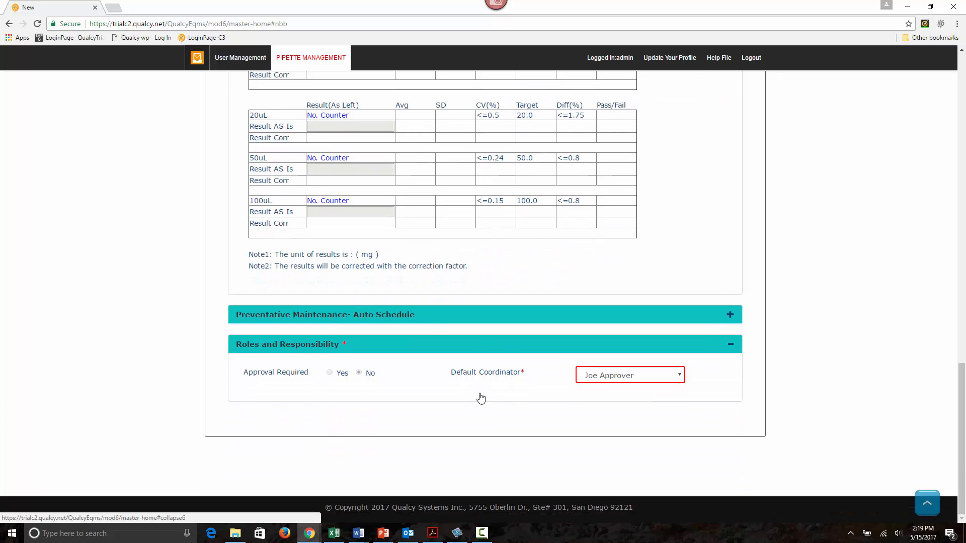
pyautogui.click(474, 346)
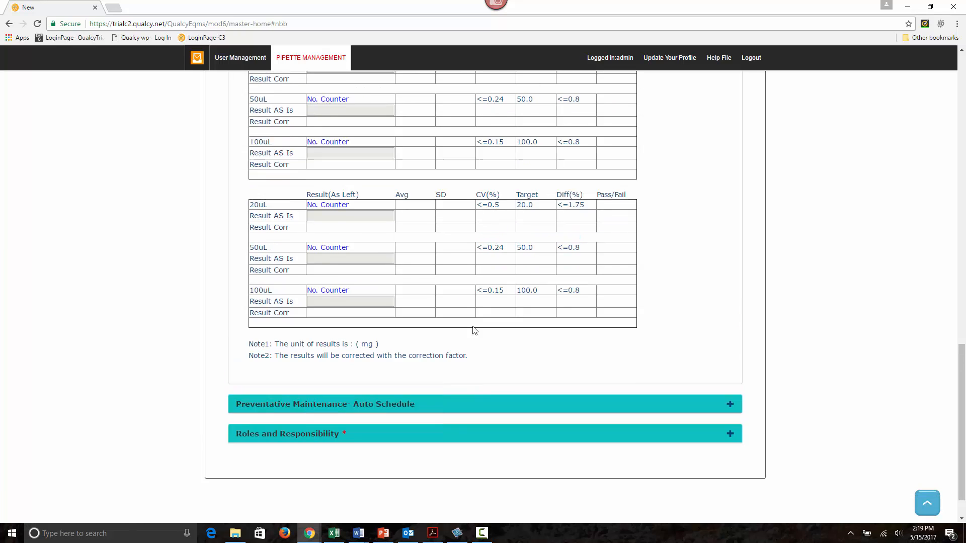
pyautogui.scroll(15, 473, 330)
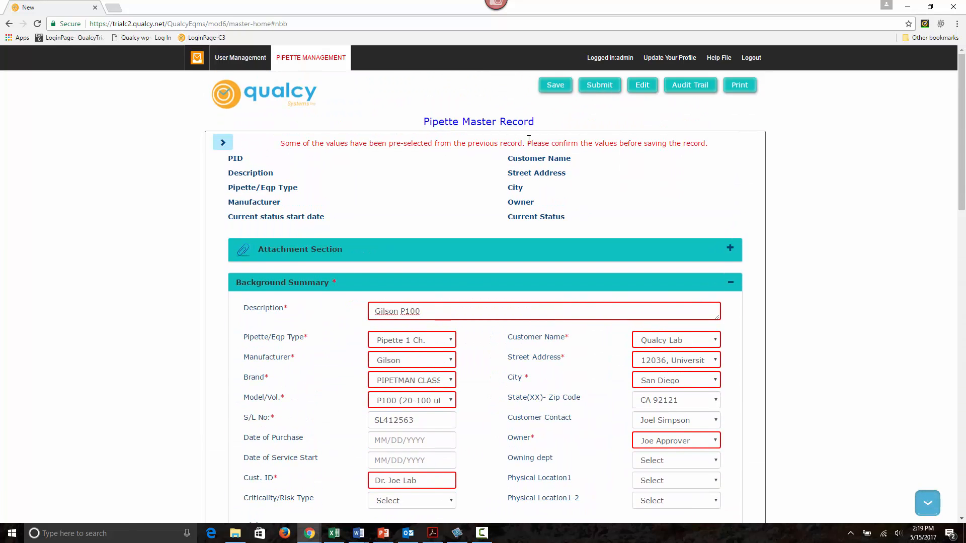
pyautogui.click(554, 88)
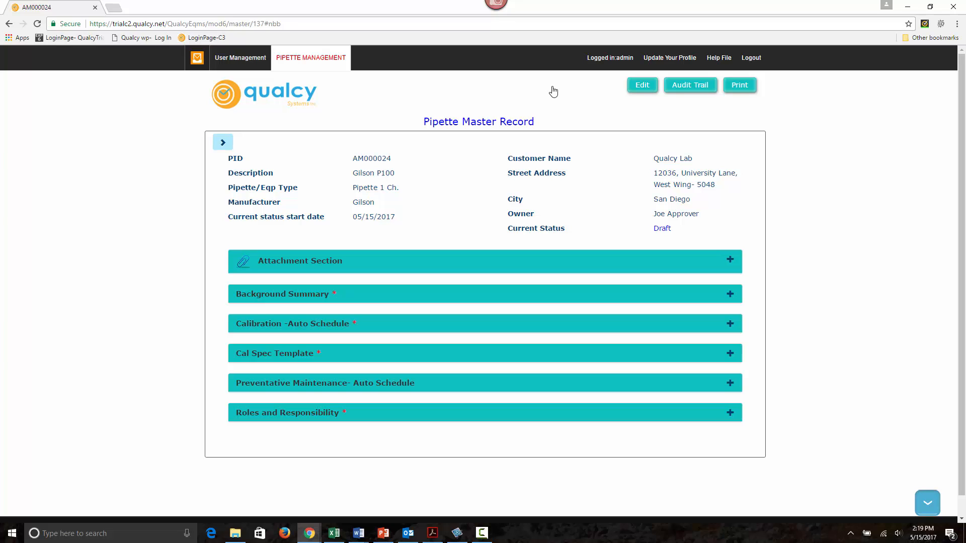
# Step: Create a new calibration record for the saved Gilson P100 pipette
pyautogui.click(223, 144)
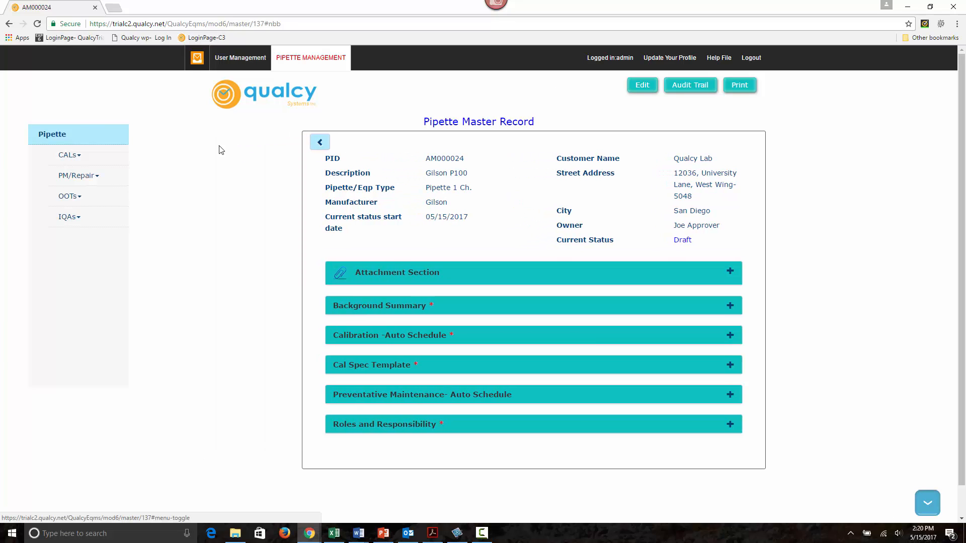
pyautogui.click(111, 161)
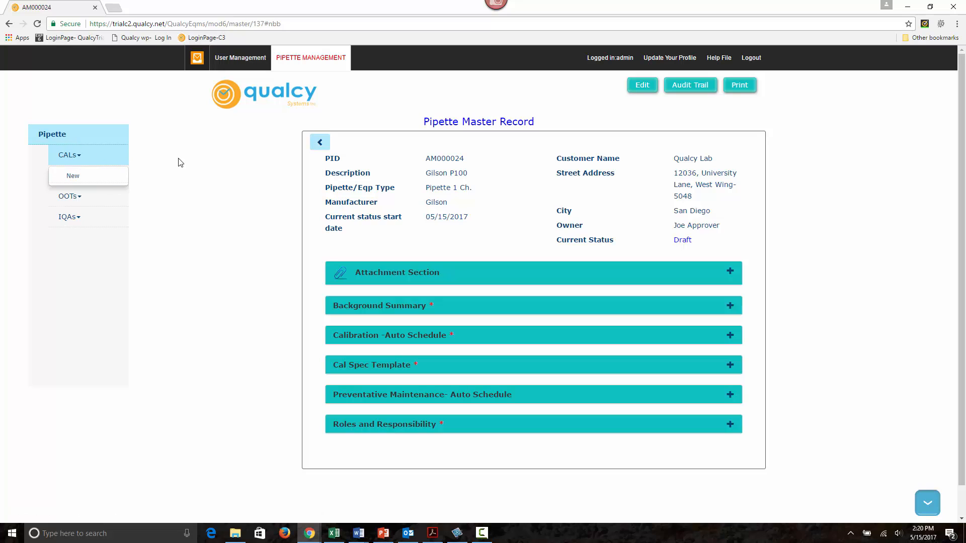
pyautogui.click(90, 175)
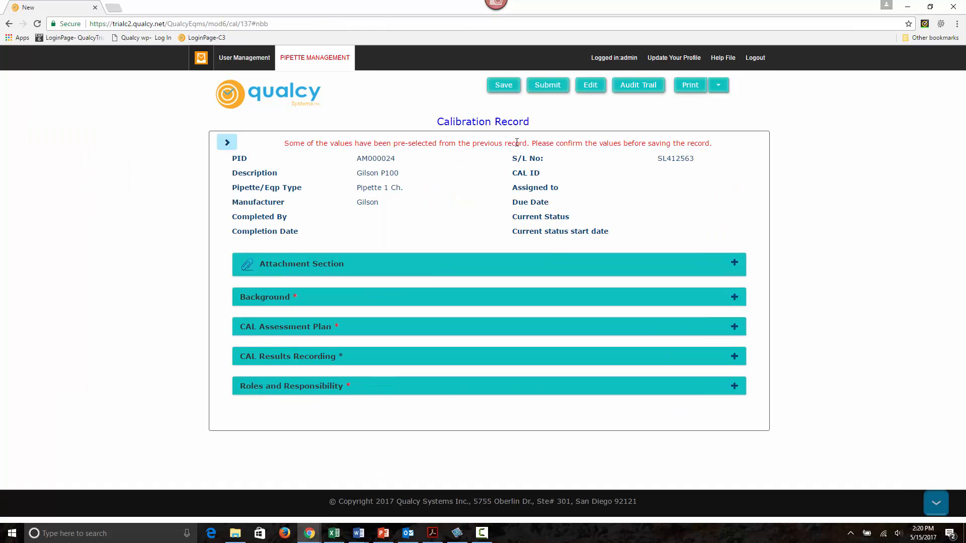
# Step: In the calibration record's Background section, assign the calibration to the last listed person
pyautogui.click(379, 298)
pyautogui.scroll(-2, 380, 301)
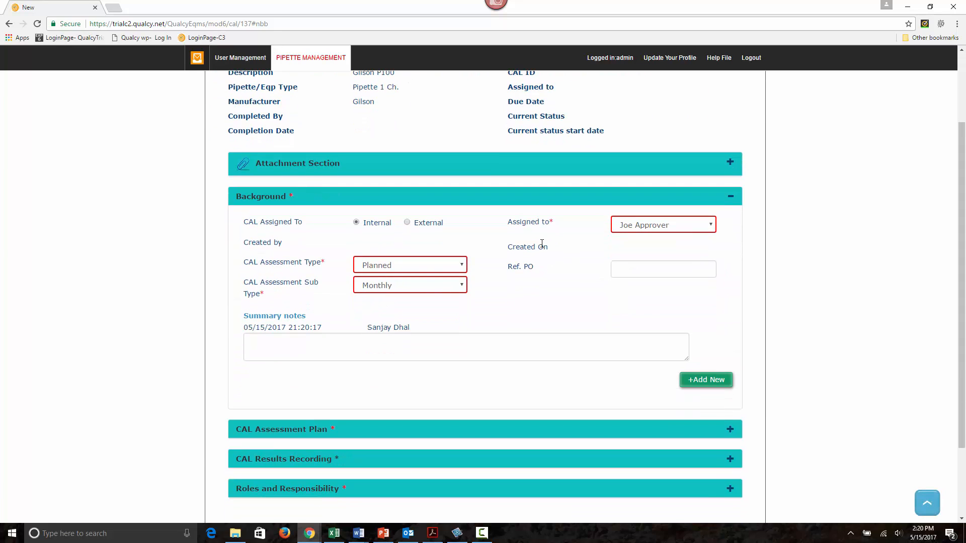
pyautogui.scroll(2, 537, 245)
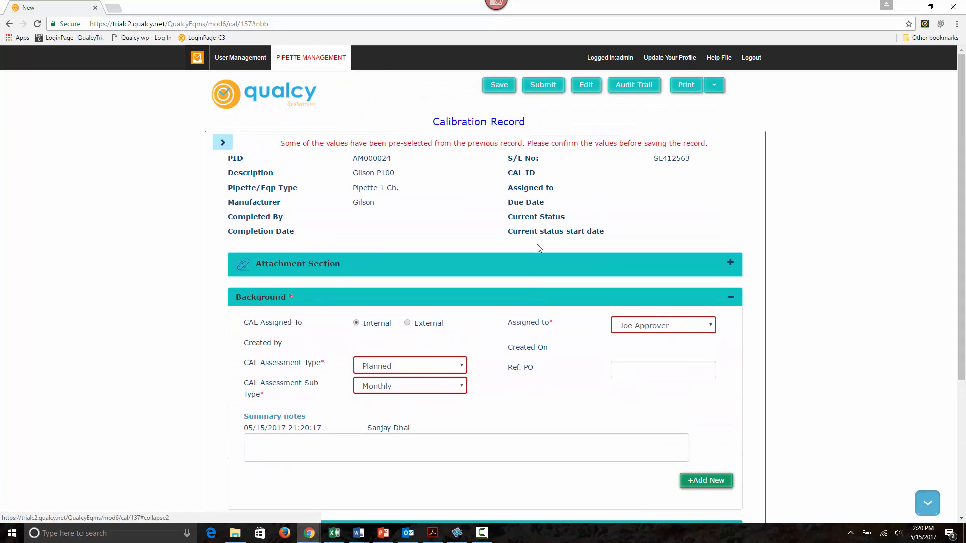
pyautogui.scroll(-1, 536, 245)
pyautogui.scroll(-1, 537, 245)
pyautogui.scroll(3, 537, 244)
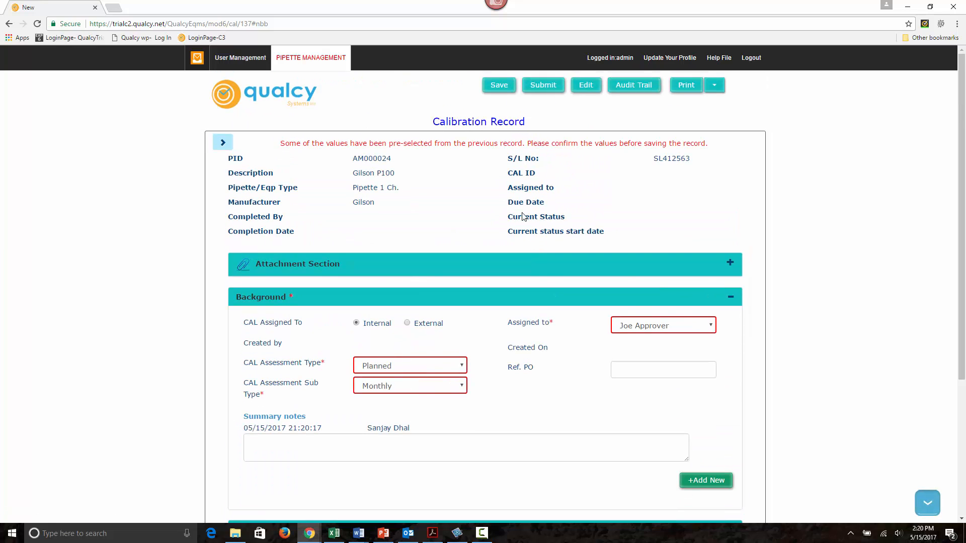
pyautogui.click(629, 327)
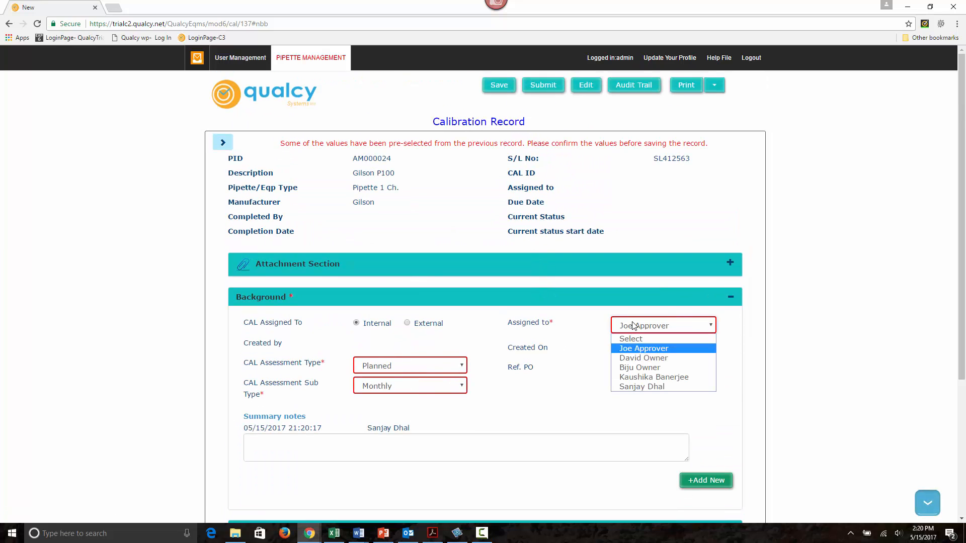
pyautogui.click(636, 386)
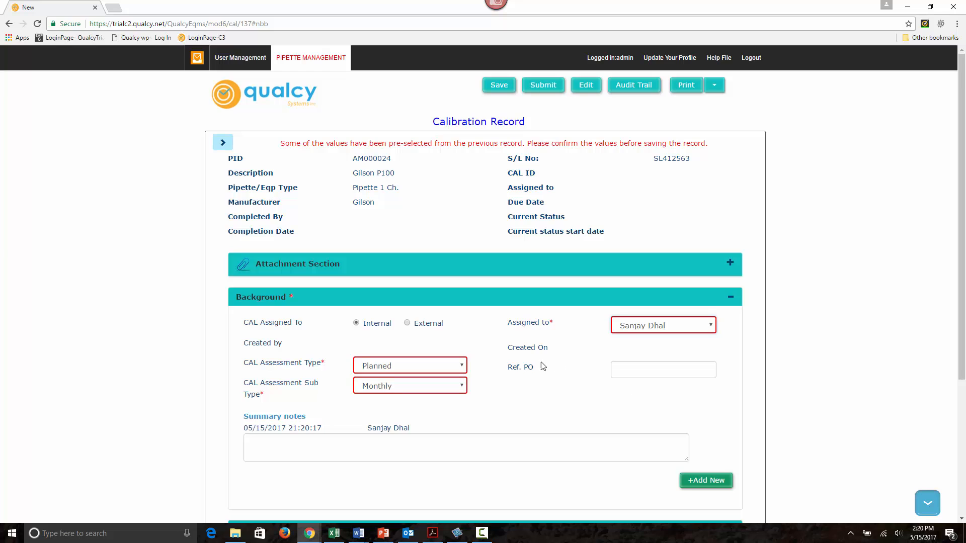
# Step: Submit the calibration record with the workflow option Save and Submit Plan For Release
pyautogui.scroll(-3, 541, 367)
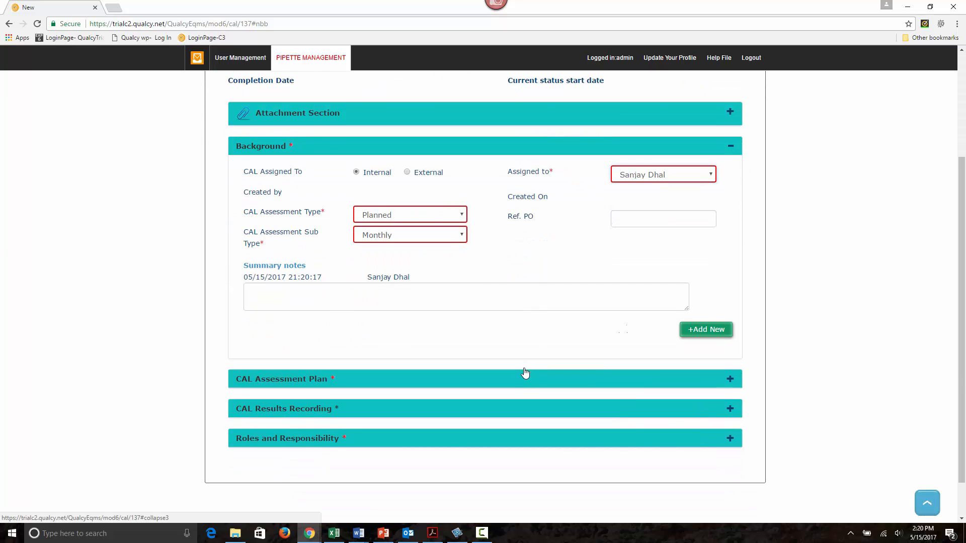
pyautogui.scroll(3, 525, 375)
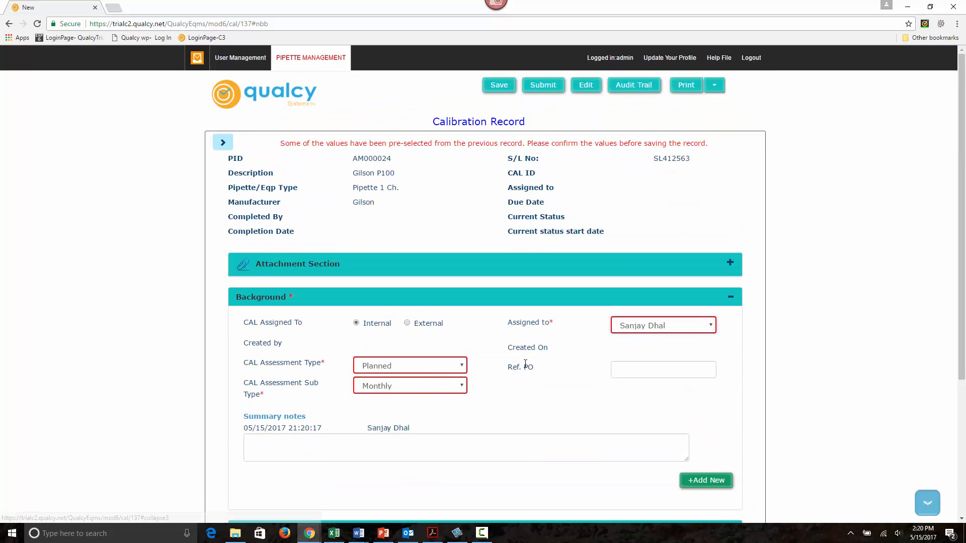
pyautogui.click(543, 88)
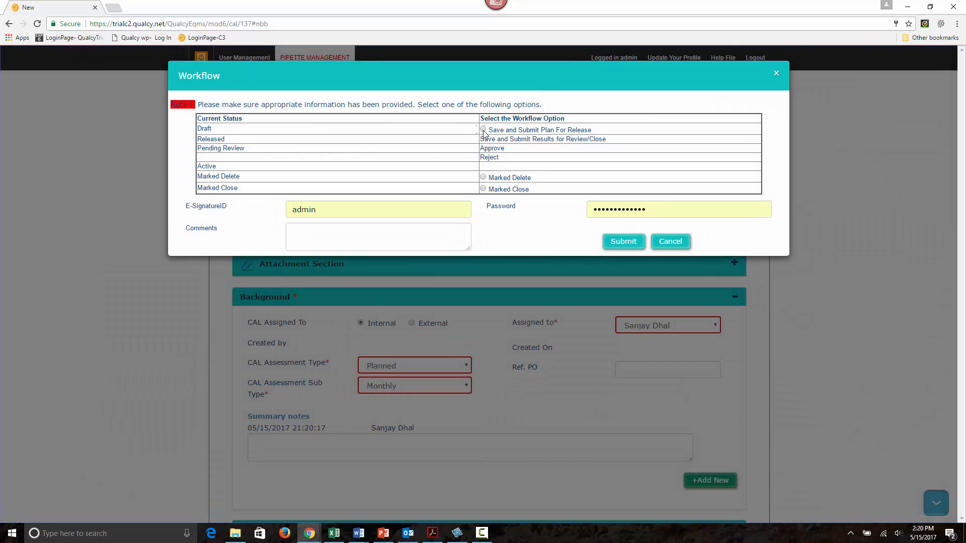
pyautogui.click(483, 130)
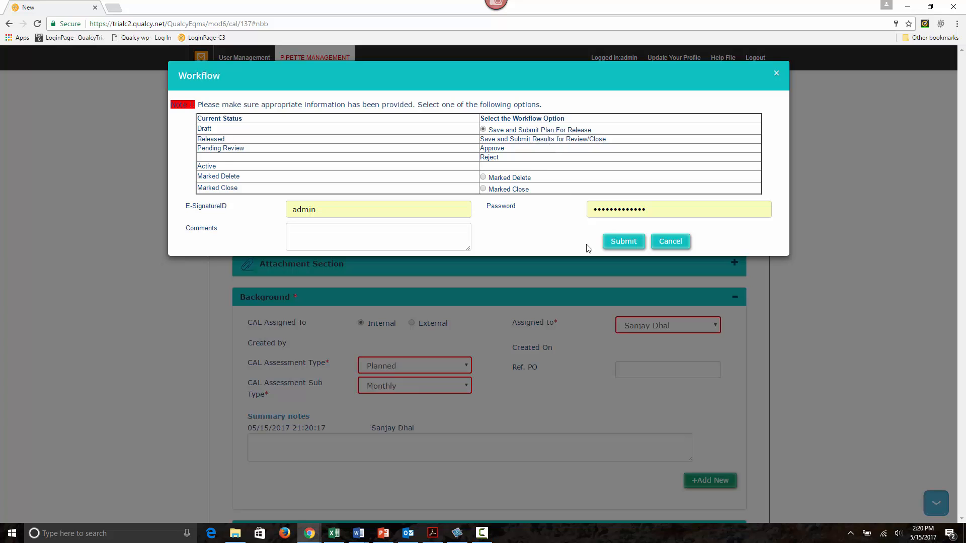
pyautogui.click(624, 243)
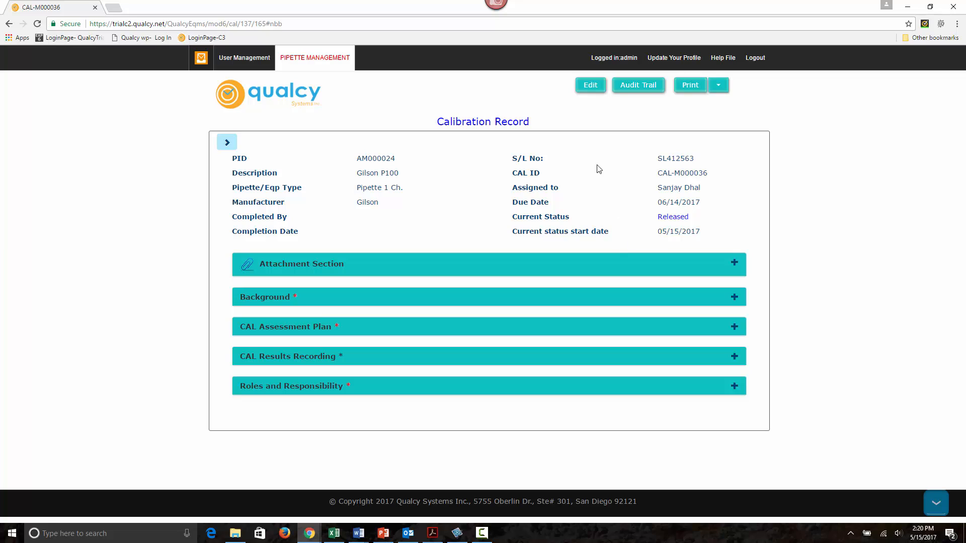
# Step: Put the calibration record into edit mode and set the actual start and end dates in CAL Results Recording to 05/15/2017
pyautogui.click(590, 90)
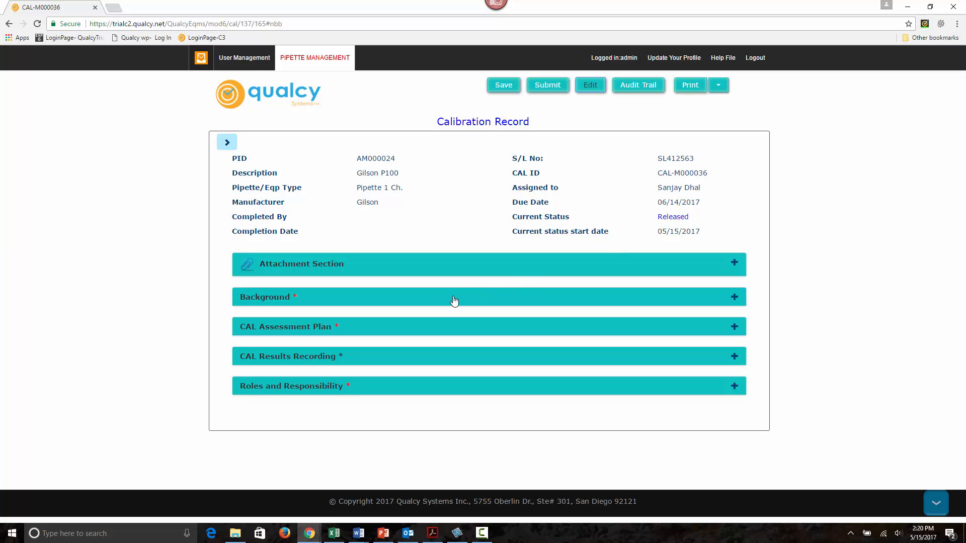
pyautogui.click(350, 357)
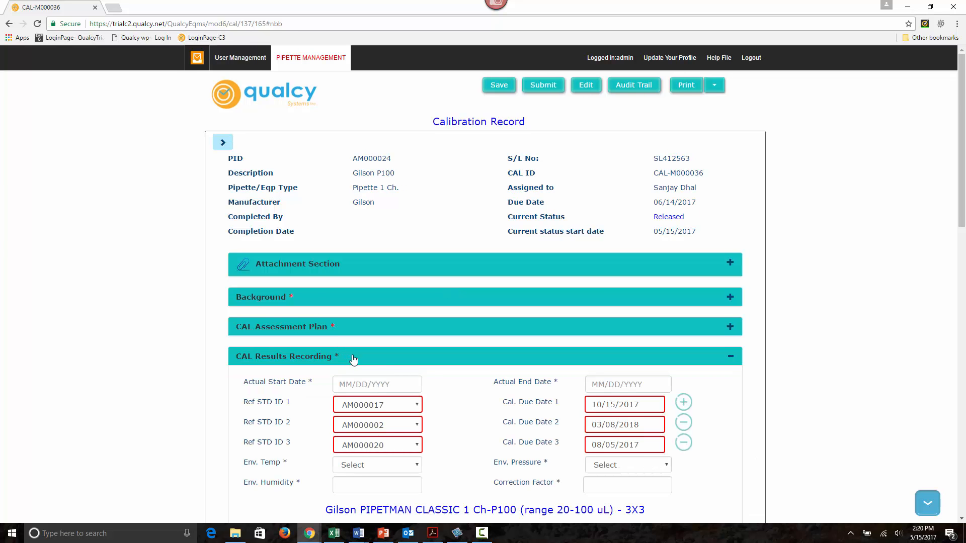
pyautogui.scroll(-3, 498, 347)
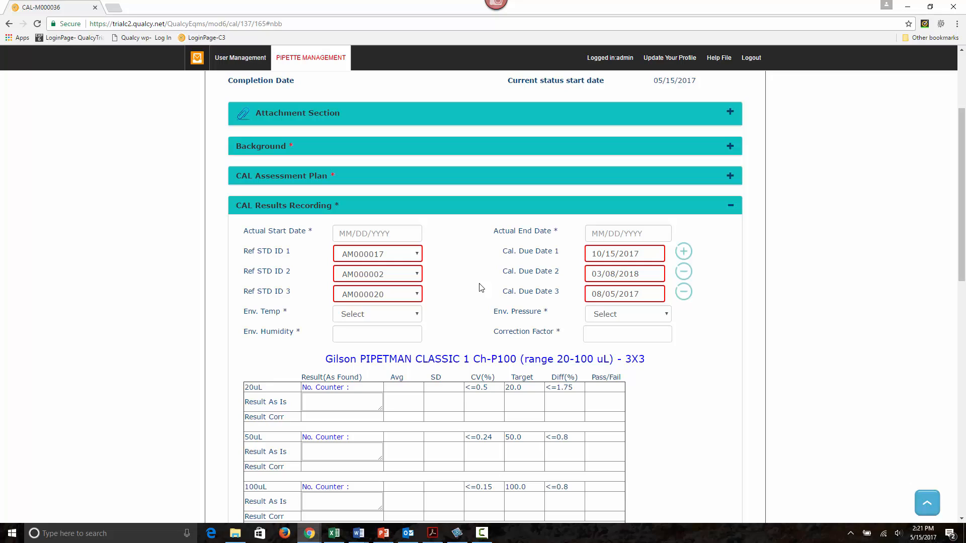
pyautogui.click(390, 229)
pyautogui.click(362, 314)
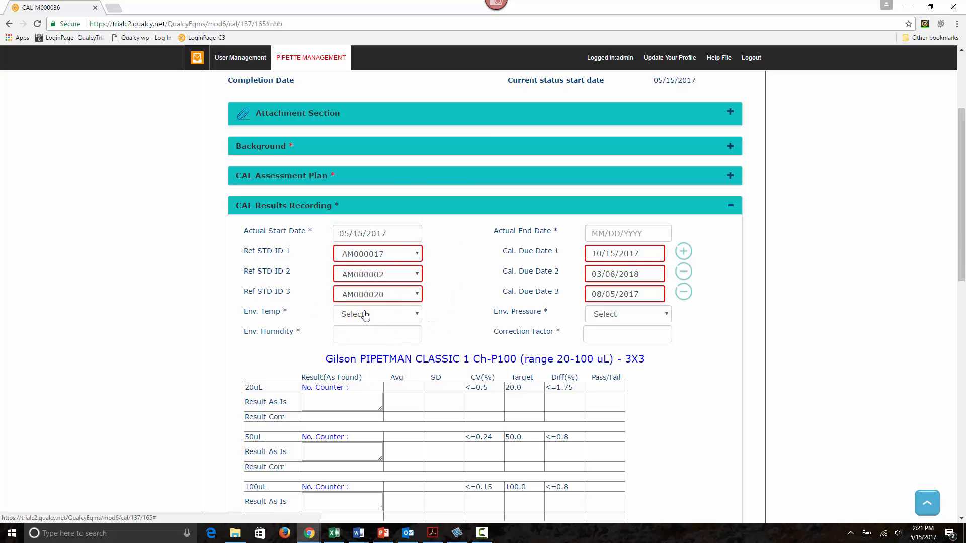
pyautogui.click(614, 232)
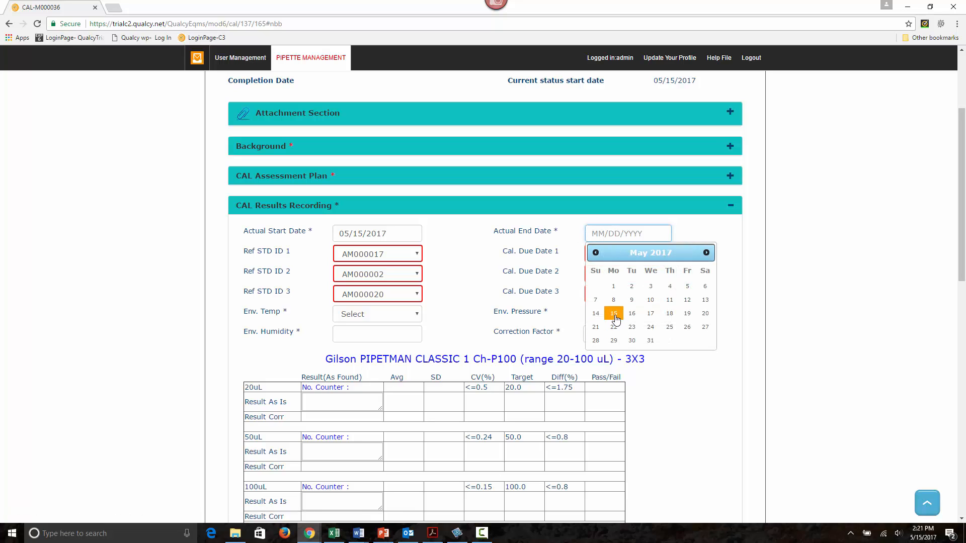
pyautogui.click(614, 321)
# Step: Set the environment temperature to 20.0, the pressure to 95 and the humidity to 58
pyautogui.scroll(-2, 388, 222)
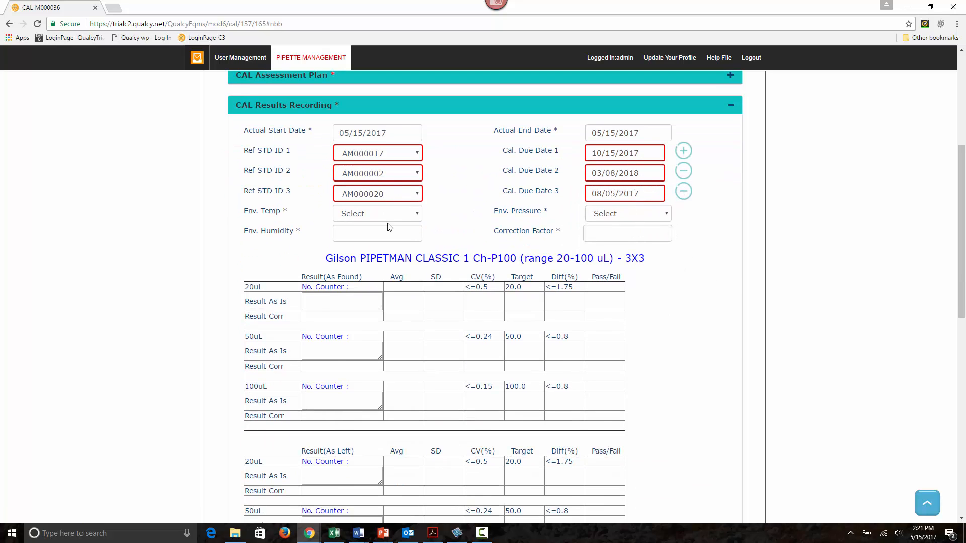
pyautogui.click(388, 215)
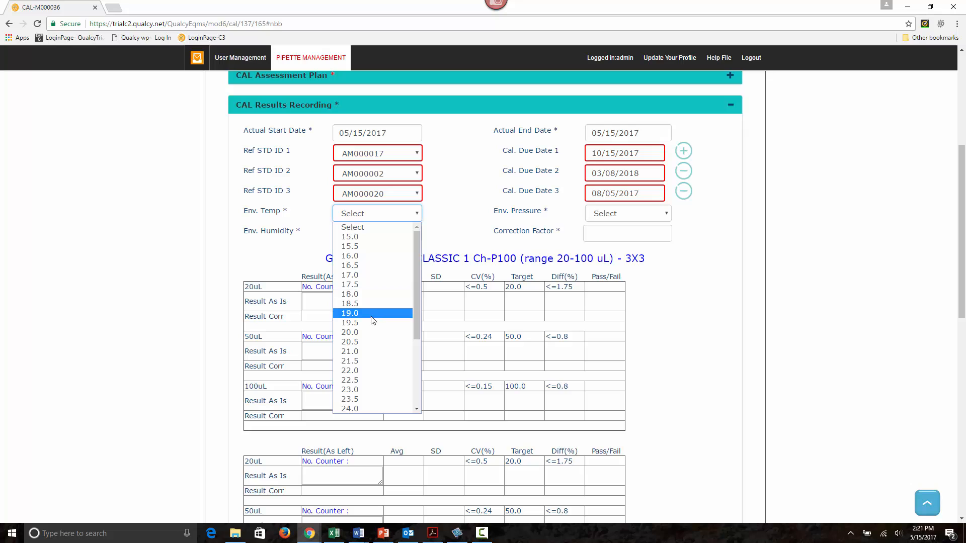
pyautogui.click(355, 333)
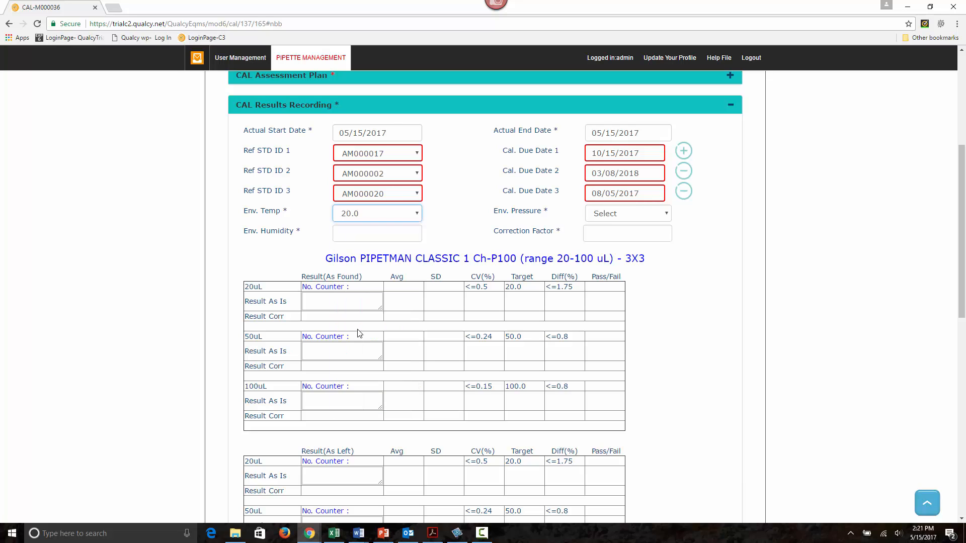
pyautogui.click(604, 213)
pyautogui.click(601, 265)
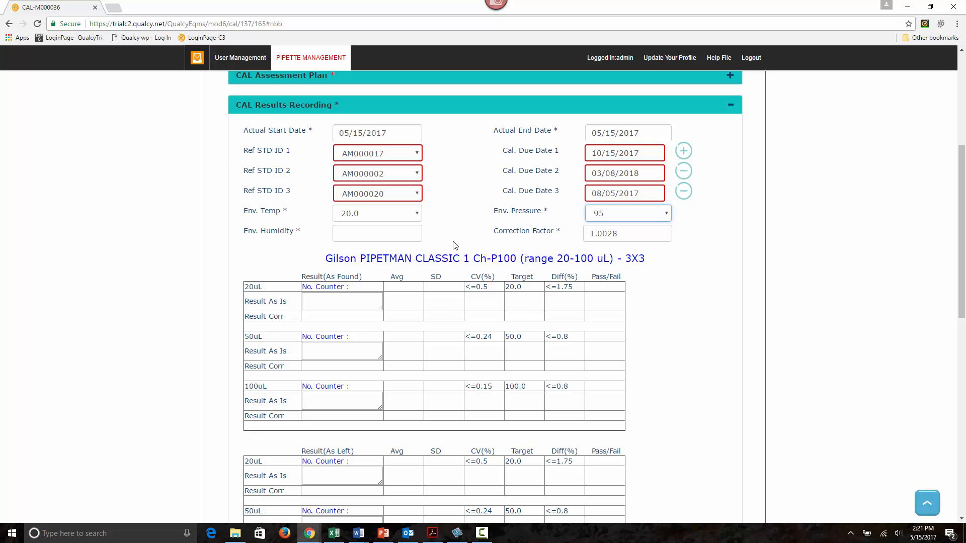
pyautogui.click(366, 235)
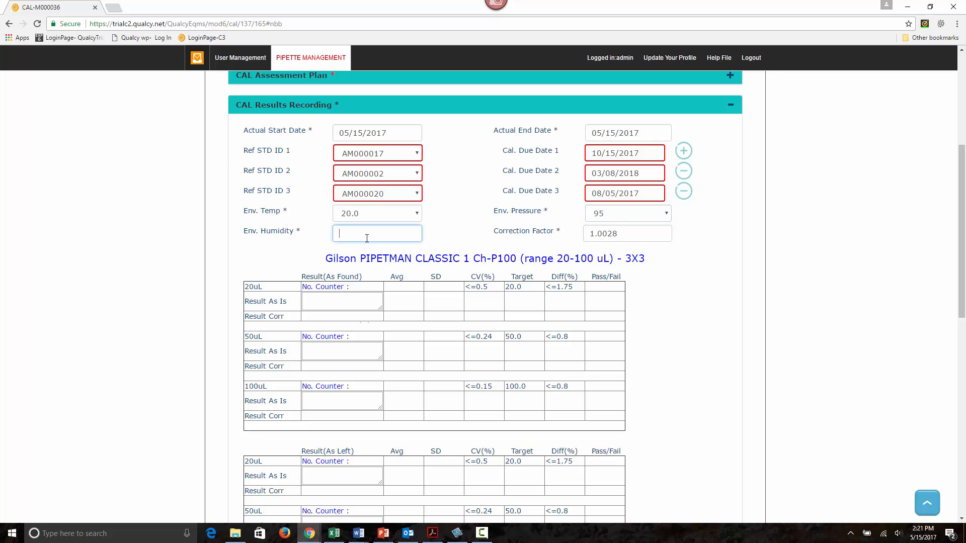
pyautogui.write('58')
# Step: Enter the 50uL As Found readings 49,51,52 in the calibration results
pyautogui.scroll(-2, 371, 212)
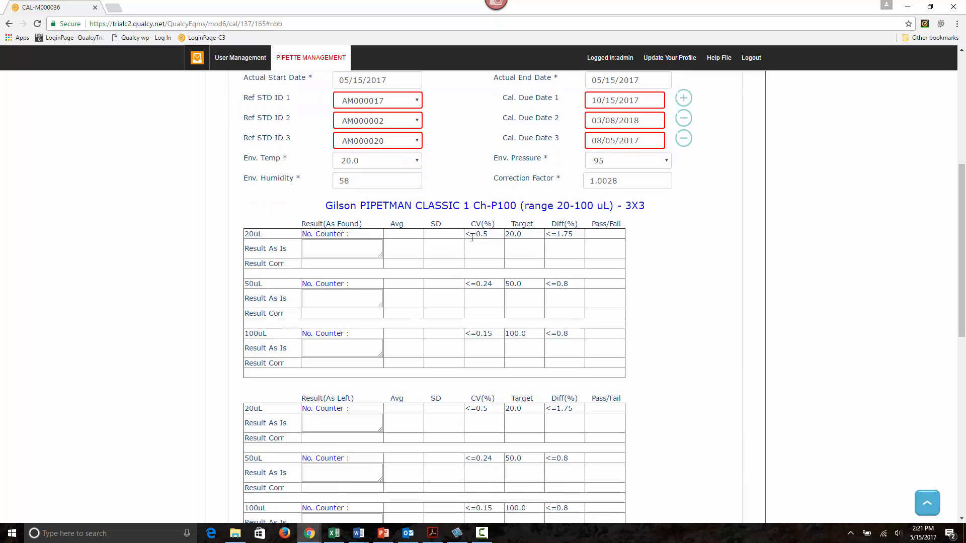
pyautogui.click(345, 201)
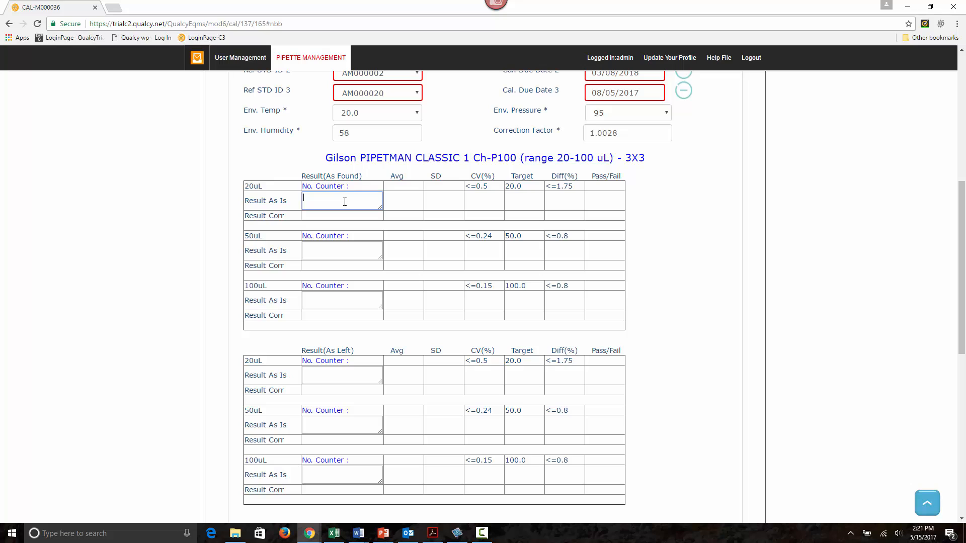
pyautogui.click(349, 253)
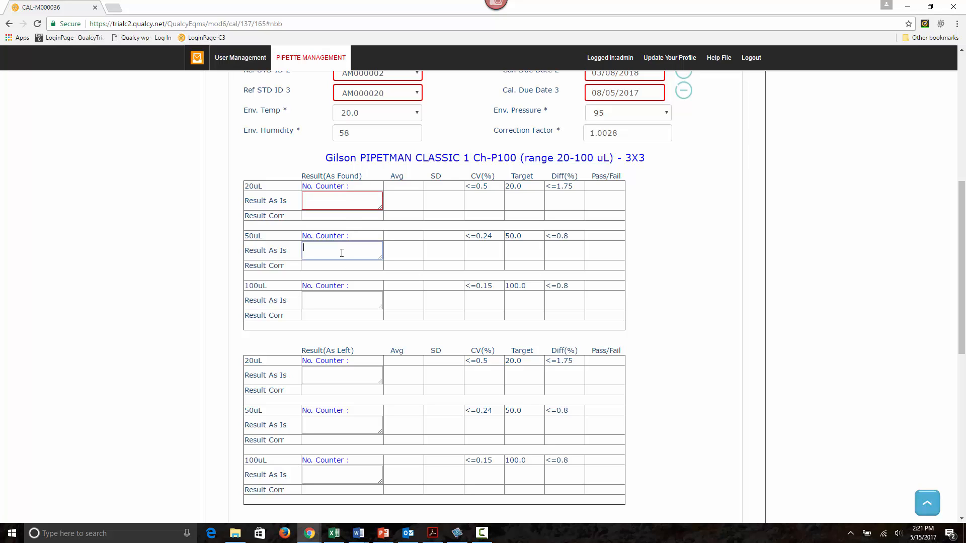
pyautogui.write('49')
pyautogui.write('.3')
# Step: Enter the As Left readings 20.01,20.04,19.99 for 20uL and 49.98,50.01,50.03 for 50uL
pyautogui.click(336, 377)
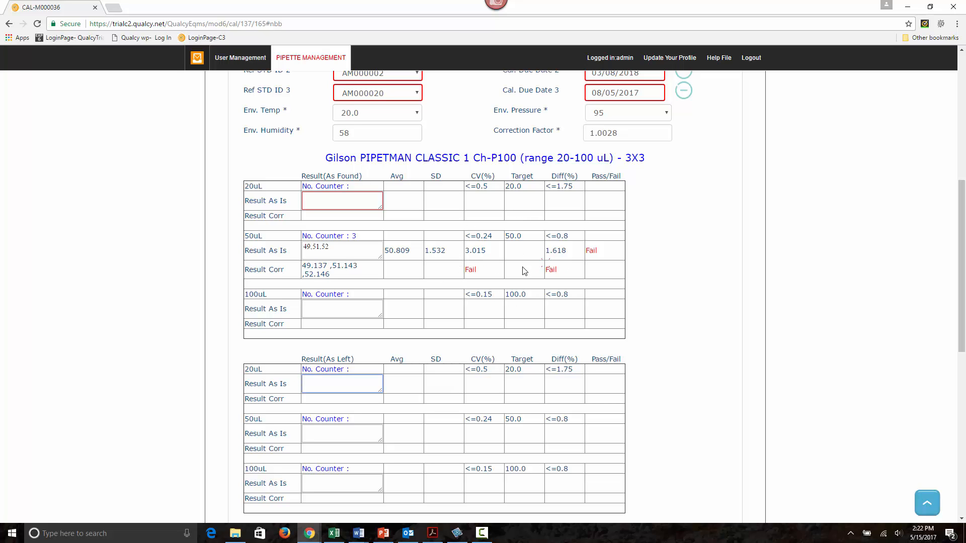
pyautogui.scroll(-2, 591, 275)
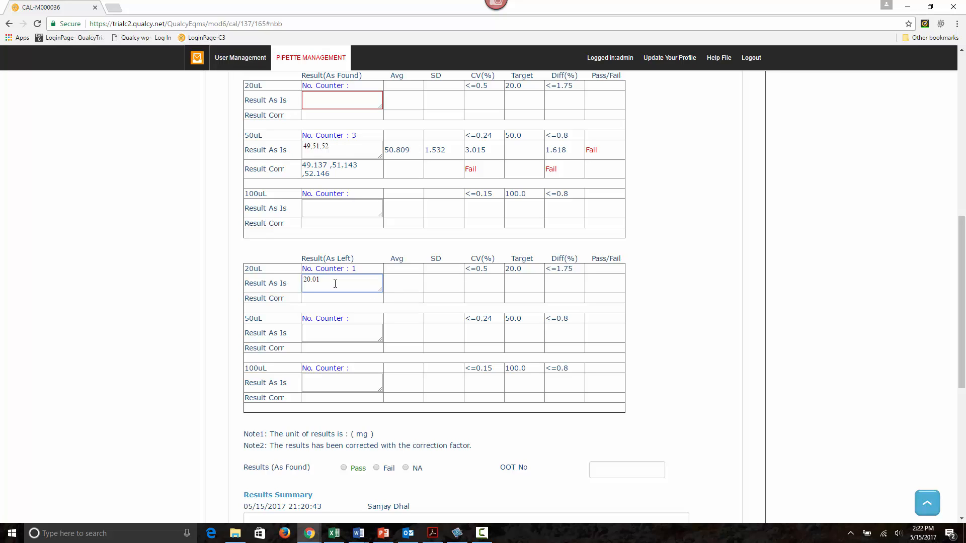
pyautogui.write('20.04,19.99')
pyautogui.click(333, 334)
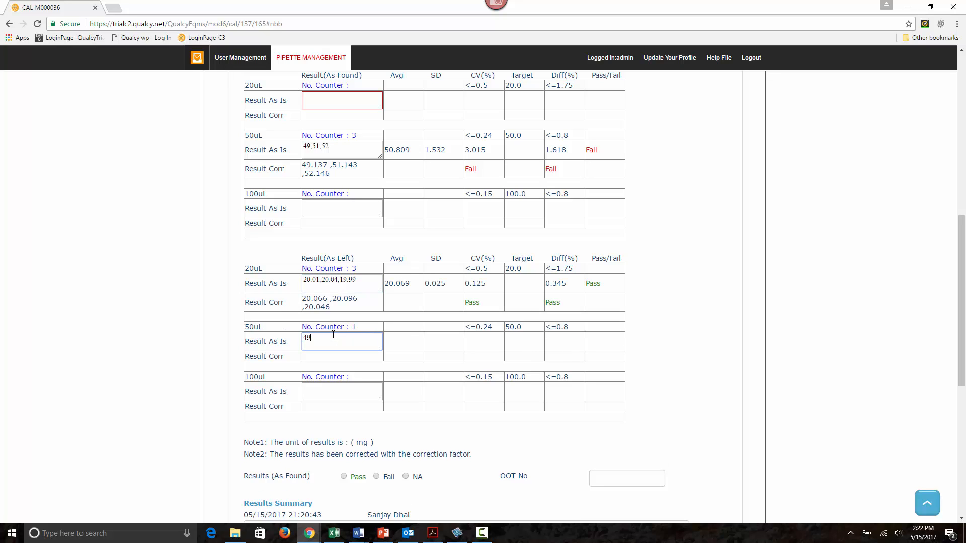
pyautogui.write('49.98,50.01,50.03')
# Step: Enter the 100uL As Left readings 99.98,100.01,100.03 in the calibration results
pyautogui.click(337, 396)
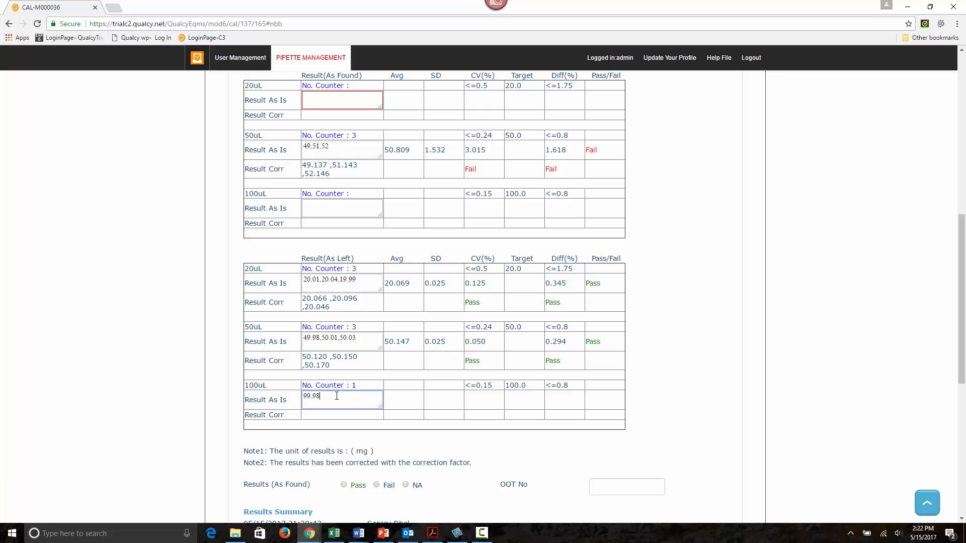
pyautogui.write('99.98,100')
pyautogui.write('.01,100.03')
pyautogui.click(444, 410)
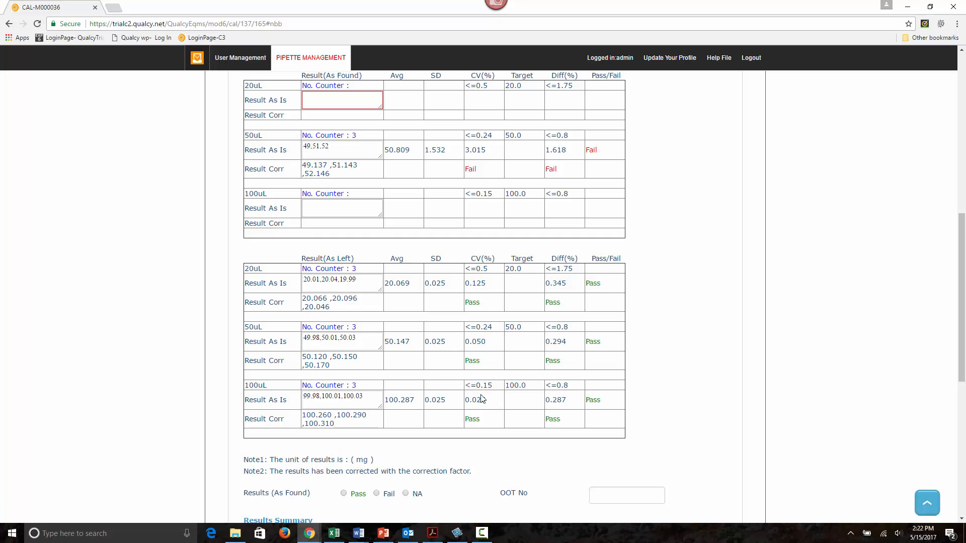
# Step: Submit the calibration record with the workflow option Save and Submit Results for Review/Close
pyautogui.scroll(-1, 483, 400)
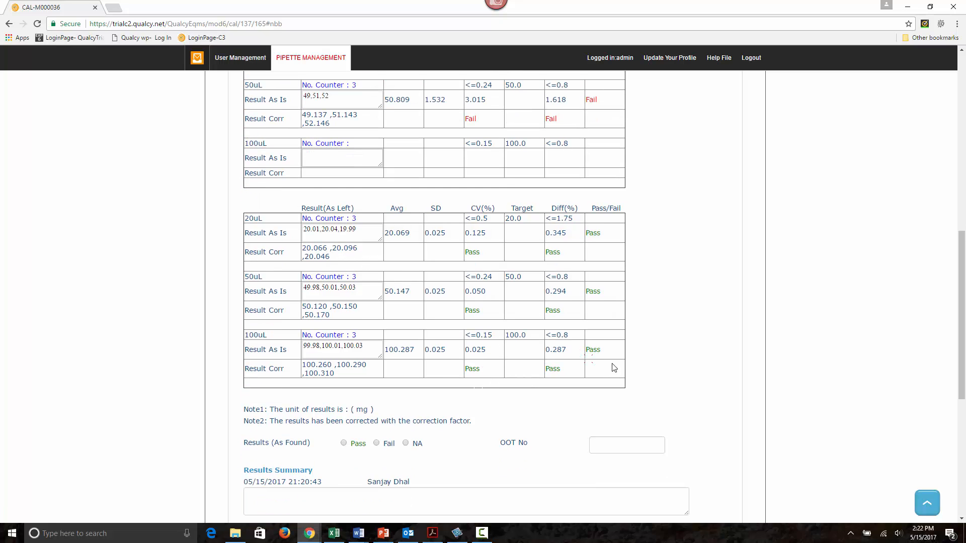
pyautogui.scroll(-3, 640, 371)
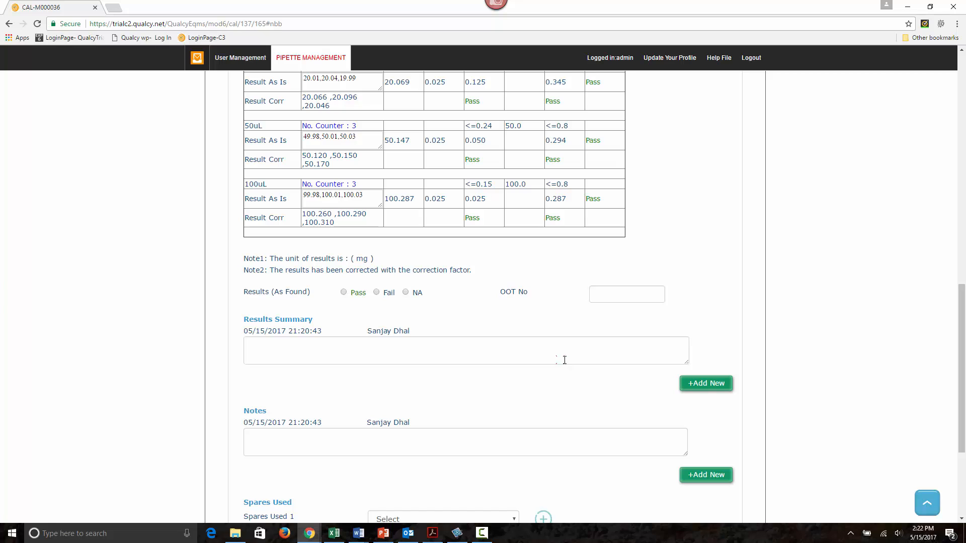
pyautogui.scroll(-3, 561, 360)
pyautogui.scroll(11, 561, 361)
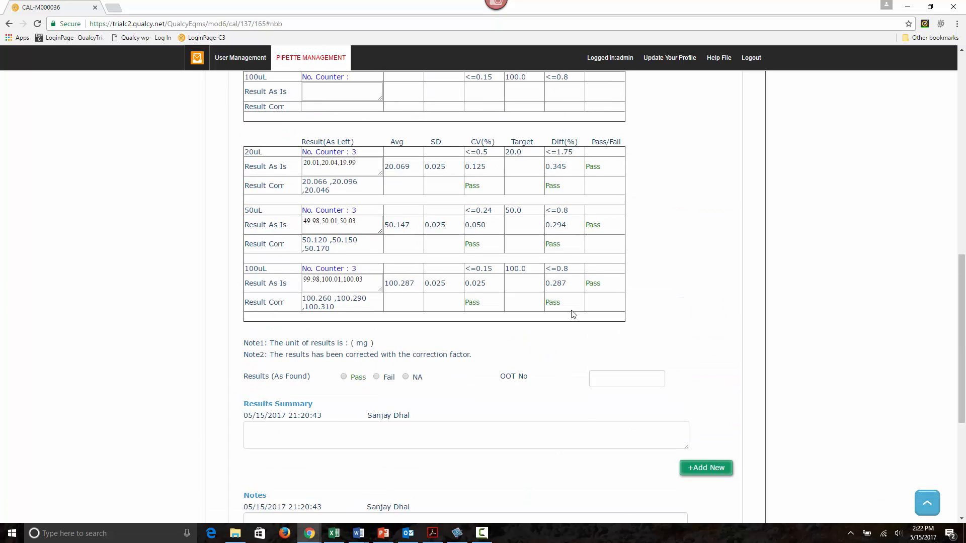
pyautogui.scroll(2, 578, 305)
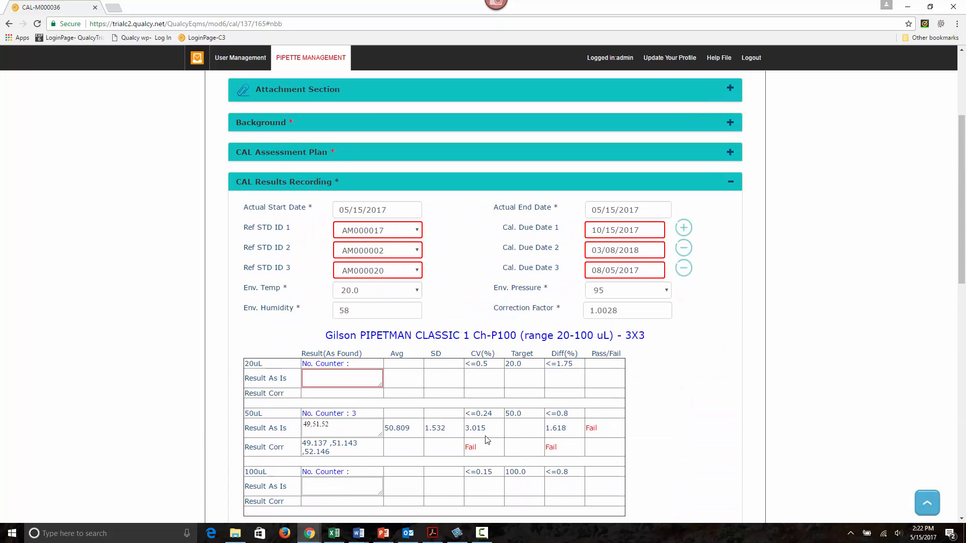
pyautogui.scroll(1, 503, 423)
pyautogui.scroll(3, 504, 422)
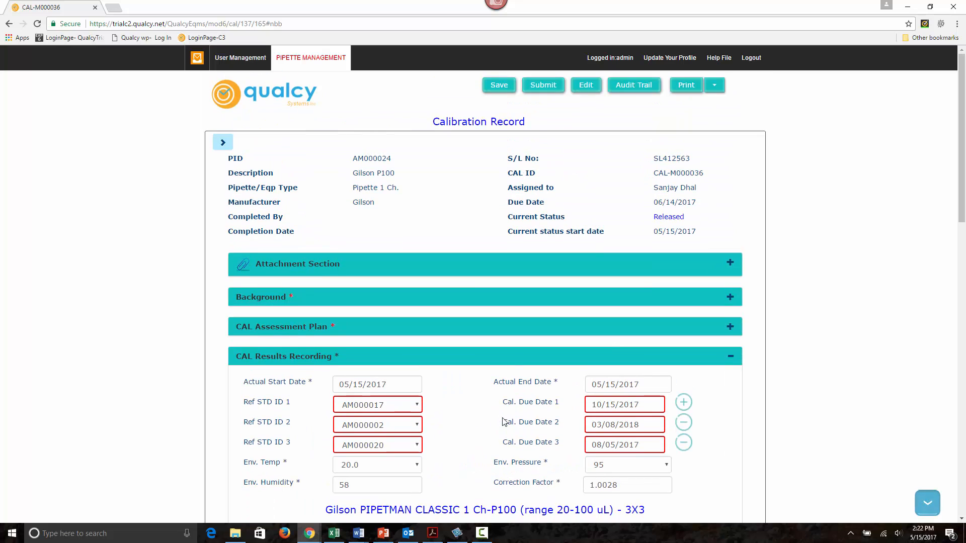
pyautogui.click(538, 96)
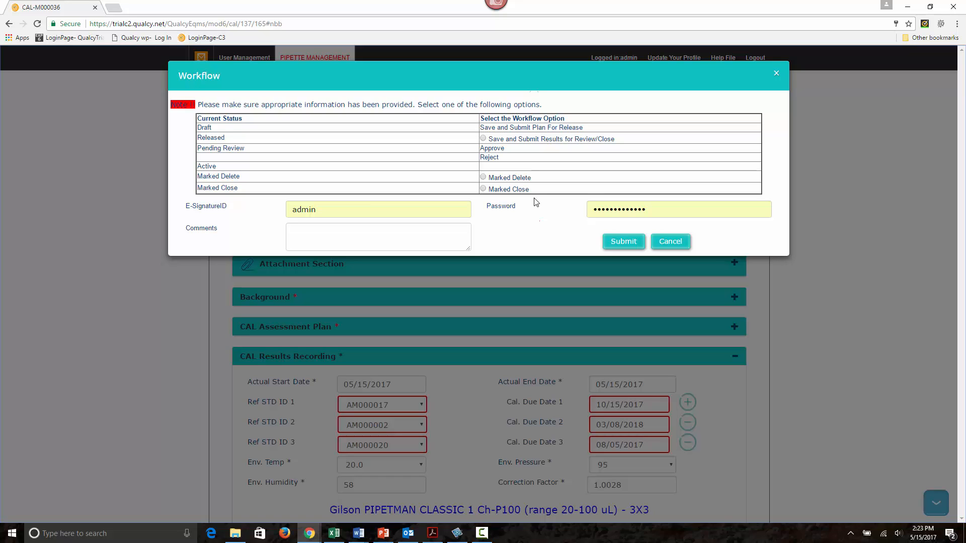
pyautogui.click(483, 140)
pyautogui.click(624, 242)
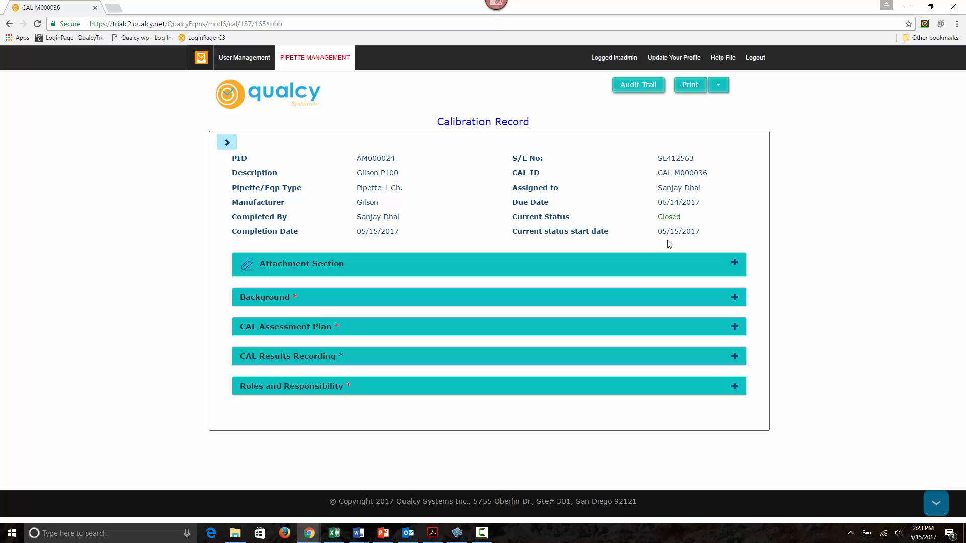
# Step: Examine the As Found and As Left results and test conditions recorded in the closed calibration record
pyautogui.click(470, 358)
pyautogui.scroll(-5, 470, 358)
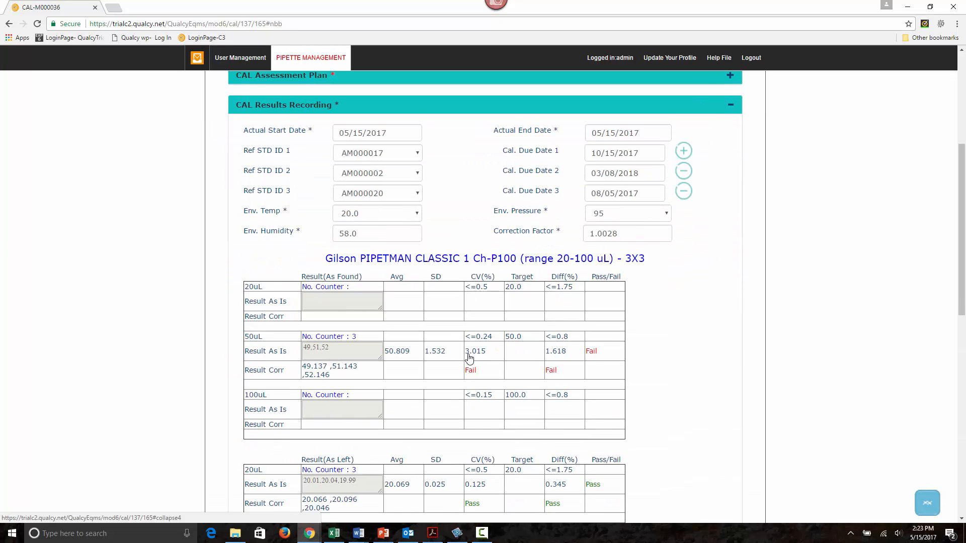
pyautogui.scroll(-5, 432, 351)
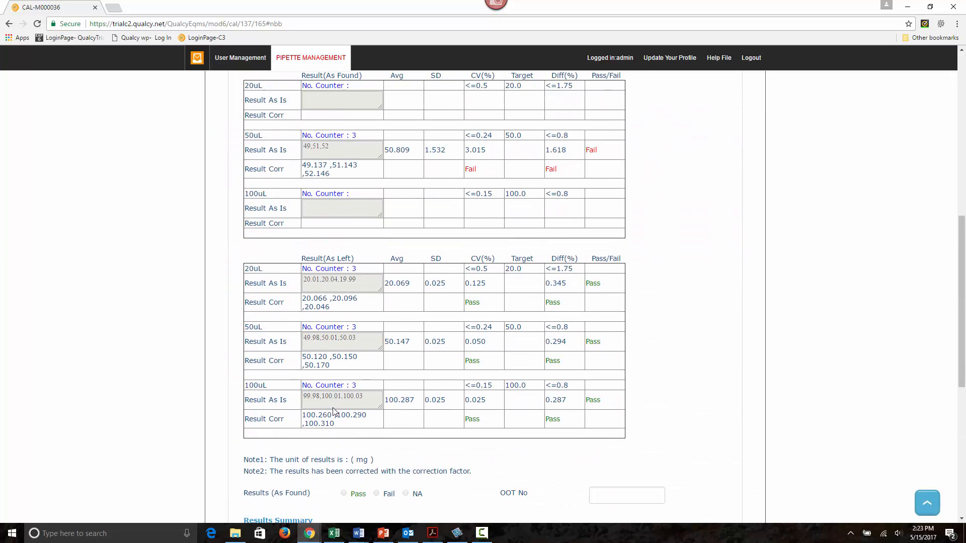
pyautogui.scroll(3, 365, 345)
pyautogui.scroll(1, 365, 345)
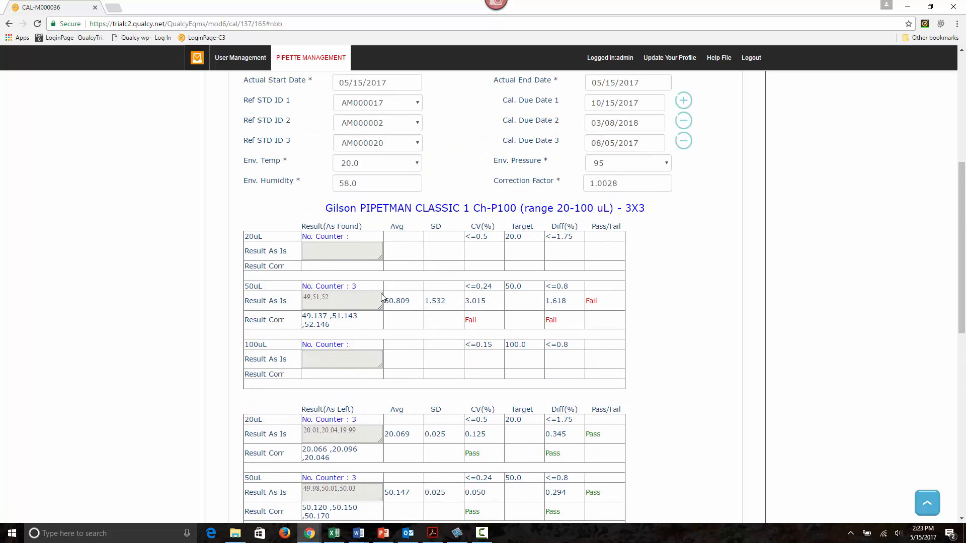
pyautogui.scroll(4, 388, 334)
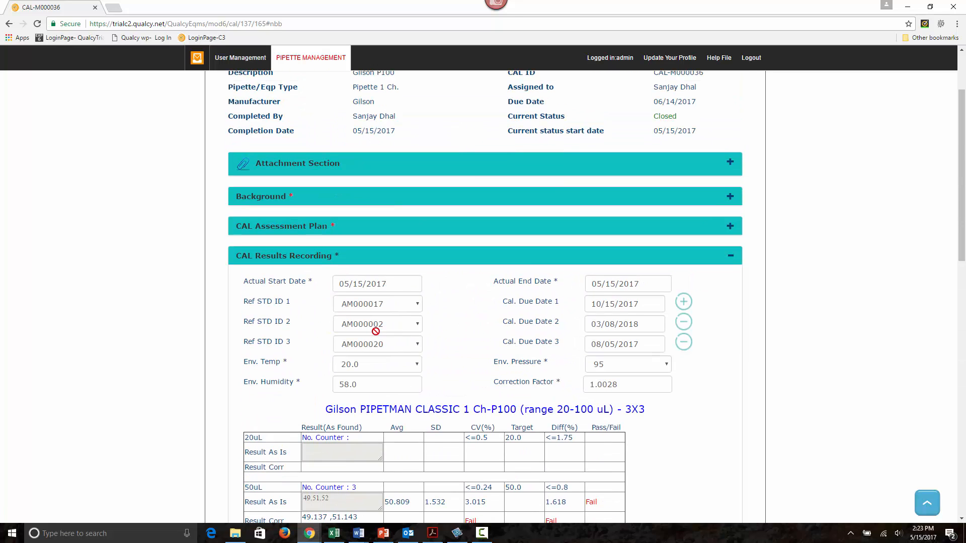
pyautogui.scroll(2, 417, 360)
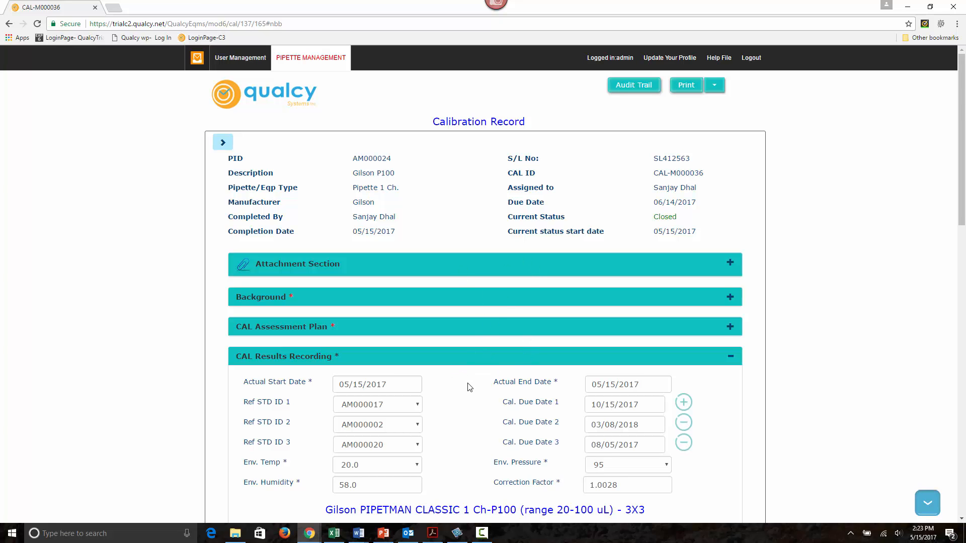
pyautogui.scroll(-3, 466, 384)
pyautogui.scroll(3, 473, 368)
# Step: Generate the printable certificate for the Gilson P100 calibration record and review its As Found and As Left data
pyautogui.click(714, 88)
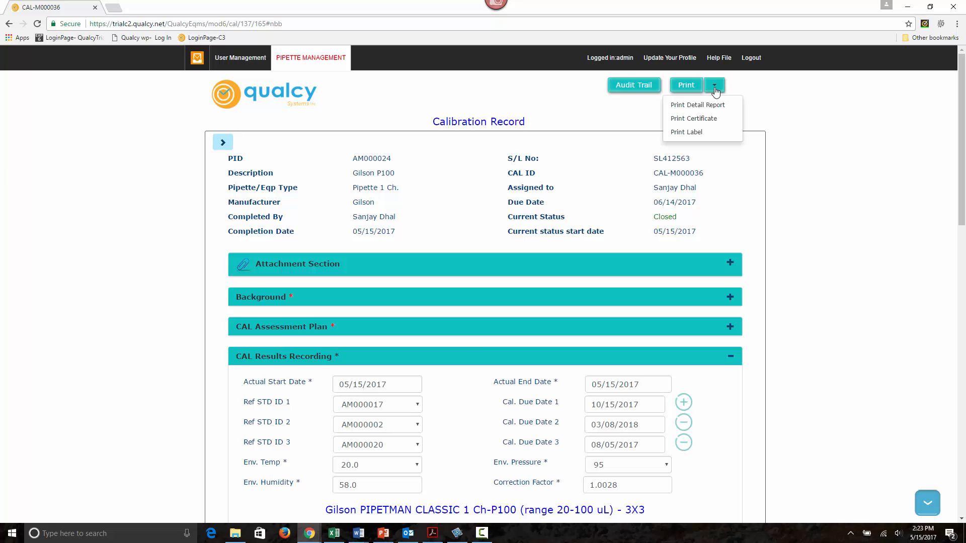
pyautogui.click(701, 119)
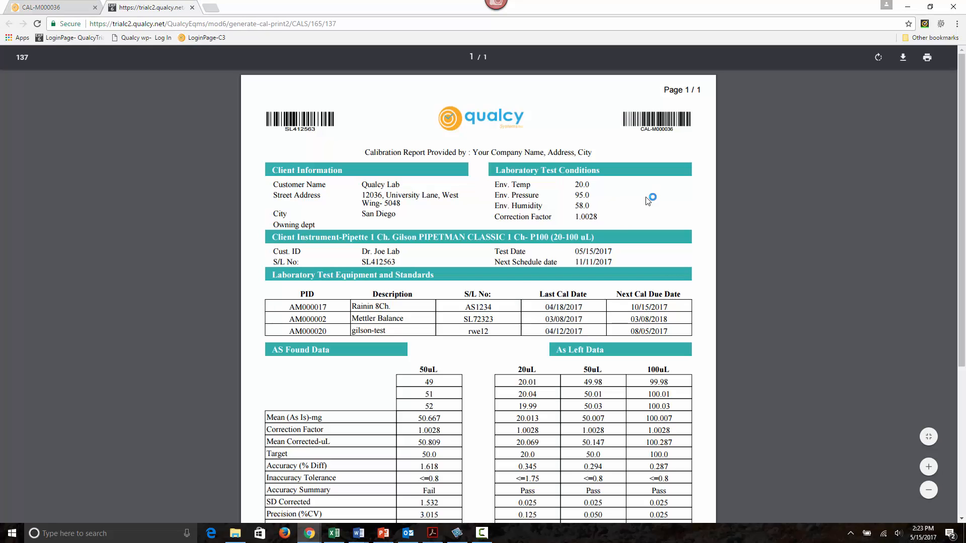
pyautogui.scroll(-3, 519, 342)
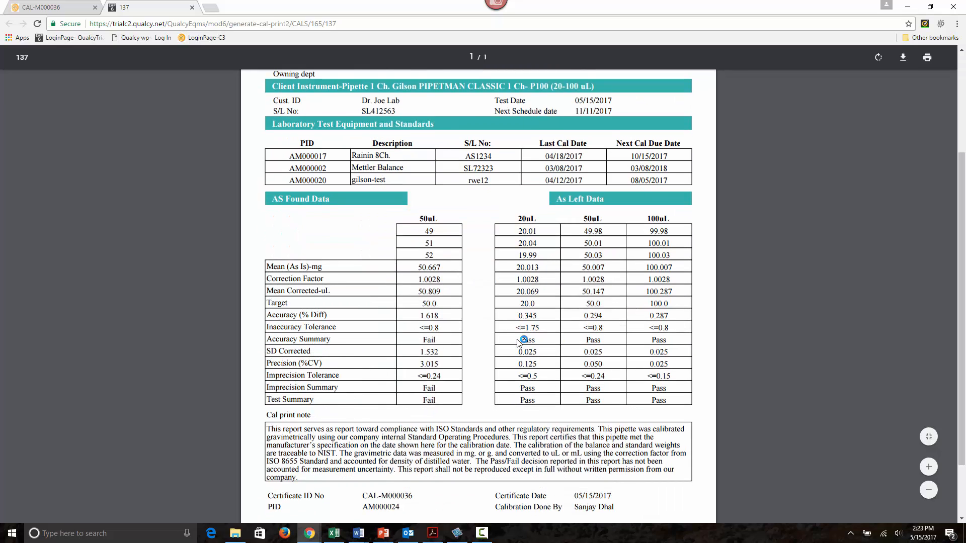
pyautogui.scroll(3, 518, 342)
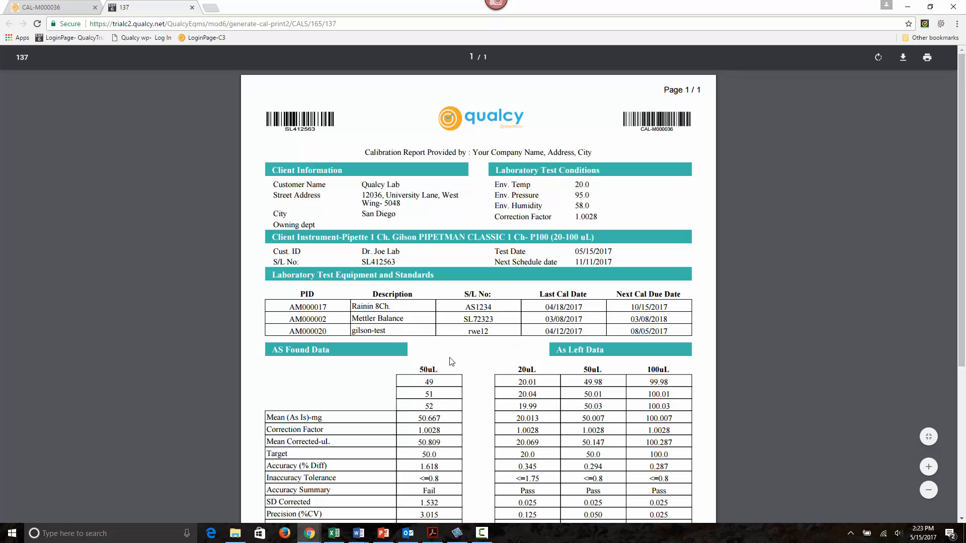
pyautogui.scroll(-1, 476, 366)
pyautogui.scroll(-3, 477, 366)
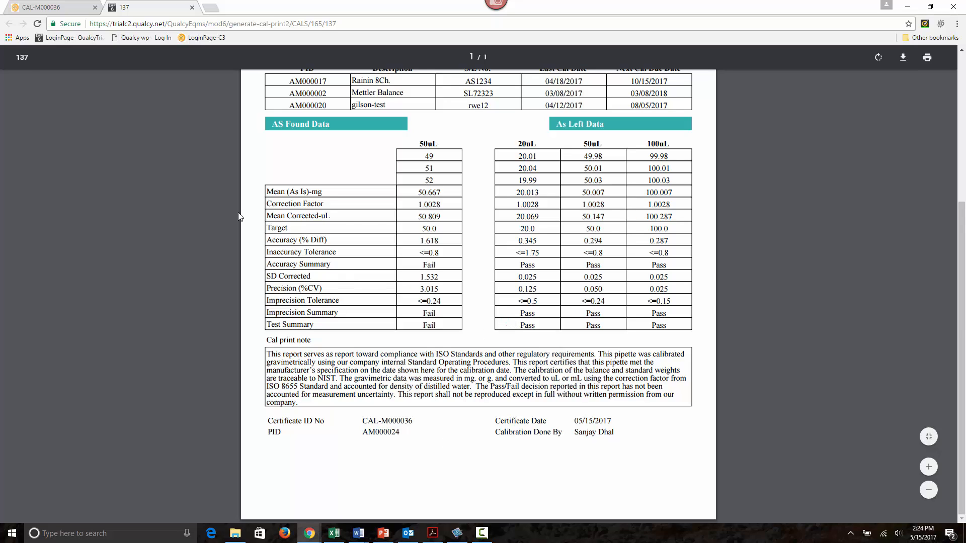
# Step: Generate the printable label for the calibration record and return to the Pipette Management home page
pyautogui.click(50, 8)
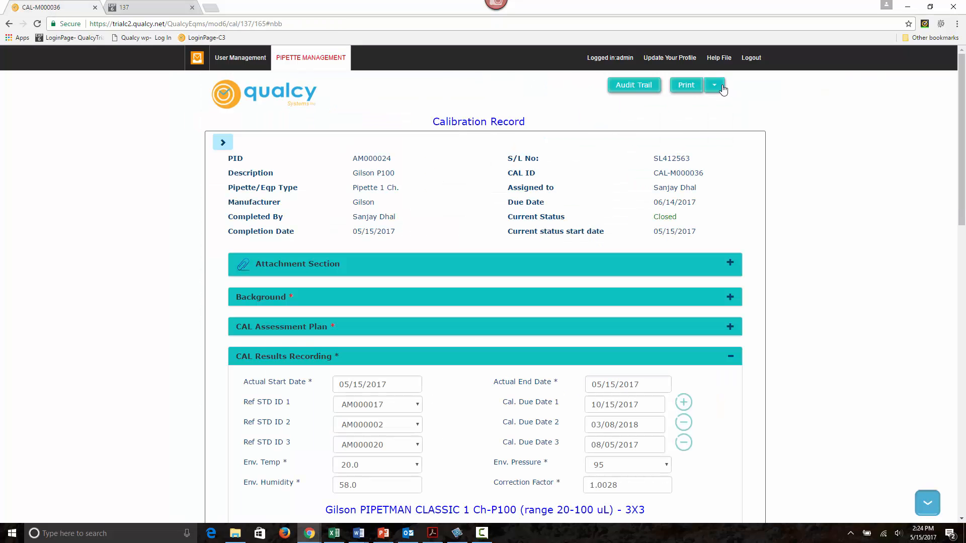
pyautogui.click(714, 86)
pyautogui.click(690, 133)
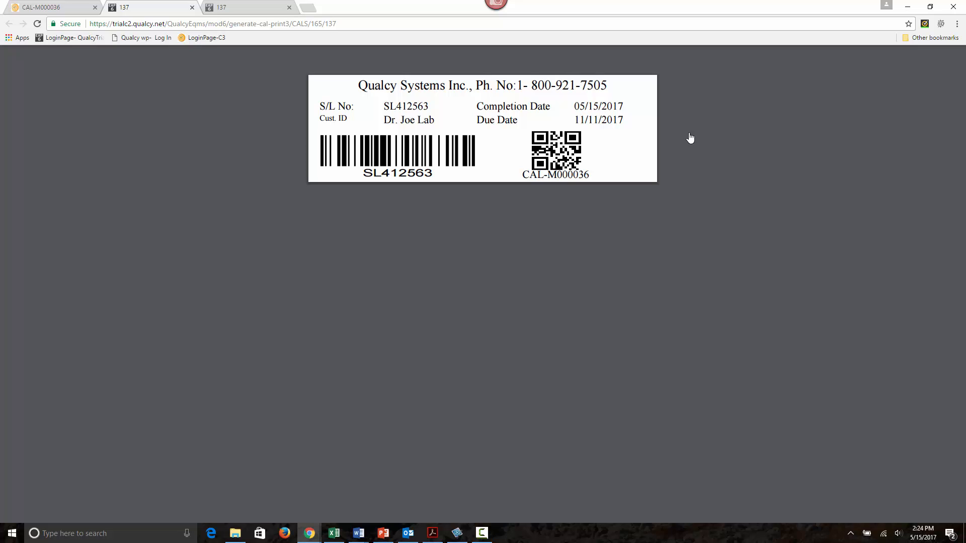
pyautogui.click(40, 8)
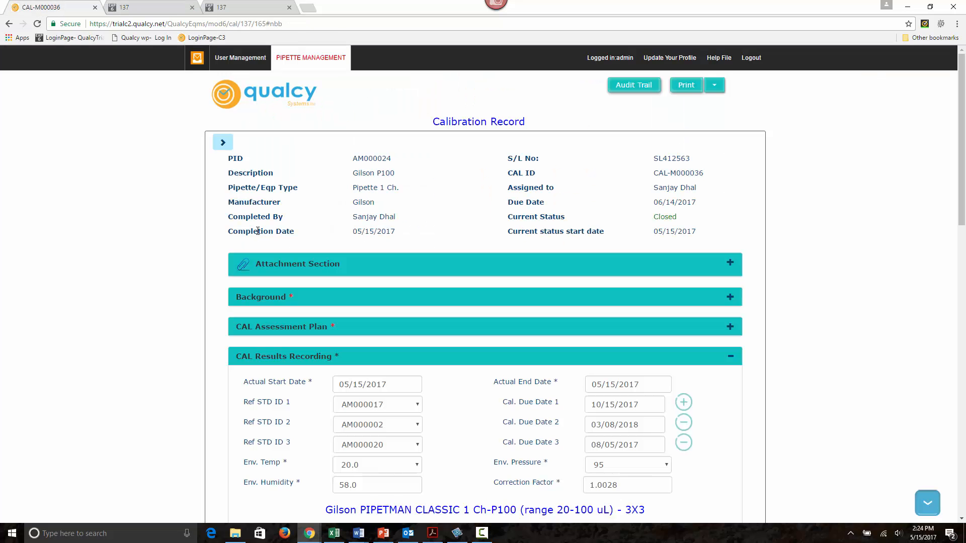
pyautogui.click(305, 63)
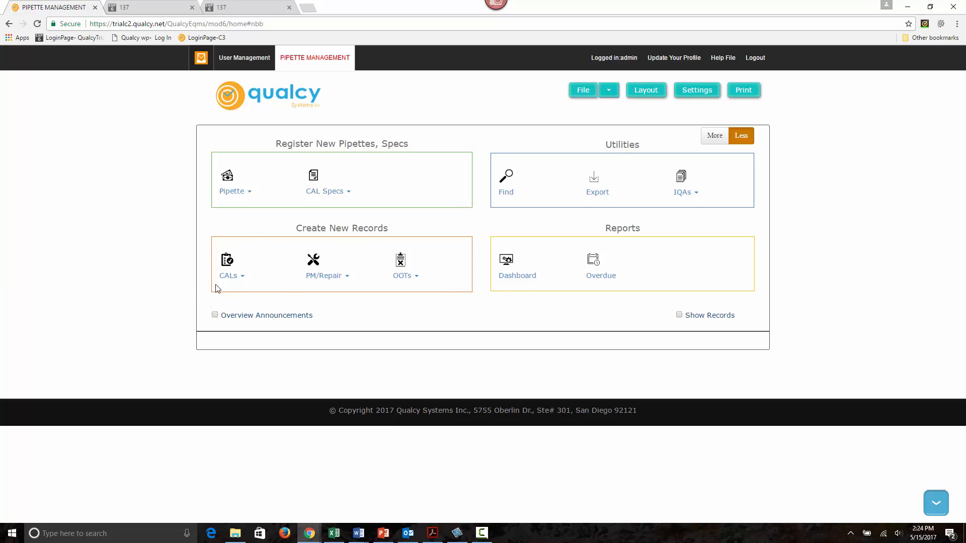
pyautogui.click(243, 192)
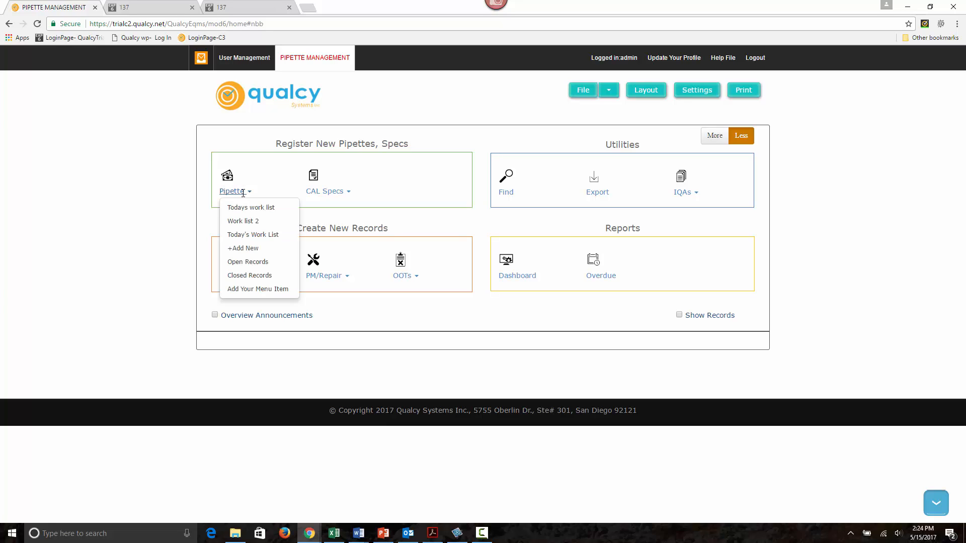
pyautogui.click(256, 248)
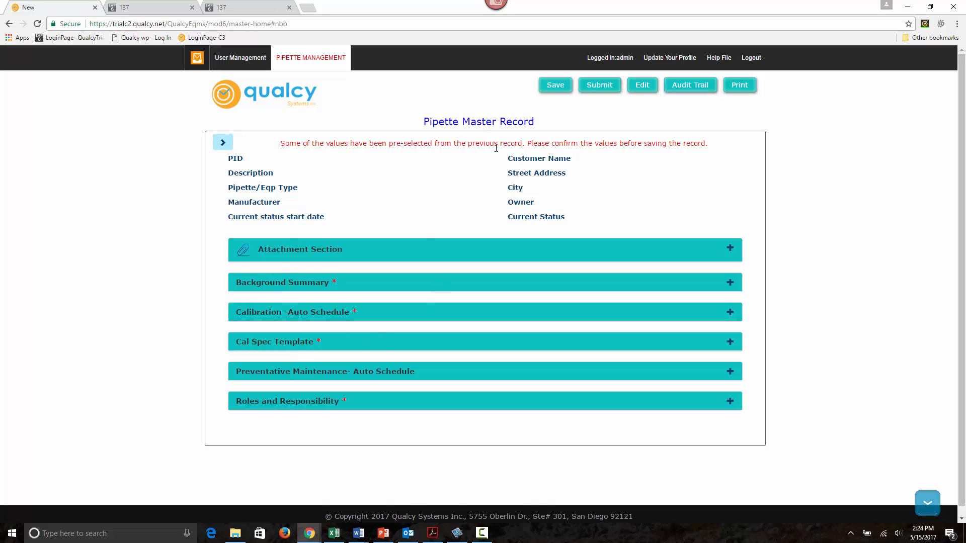
pyautogui.click(308, 63)
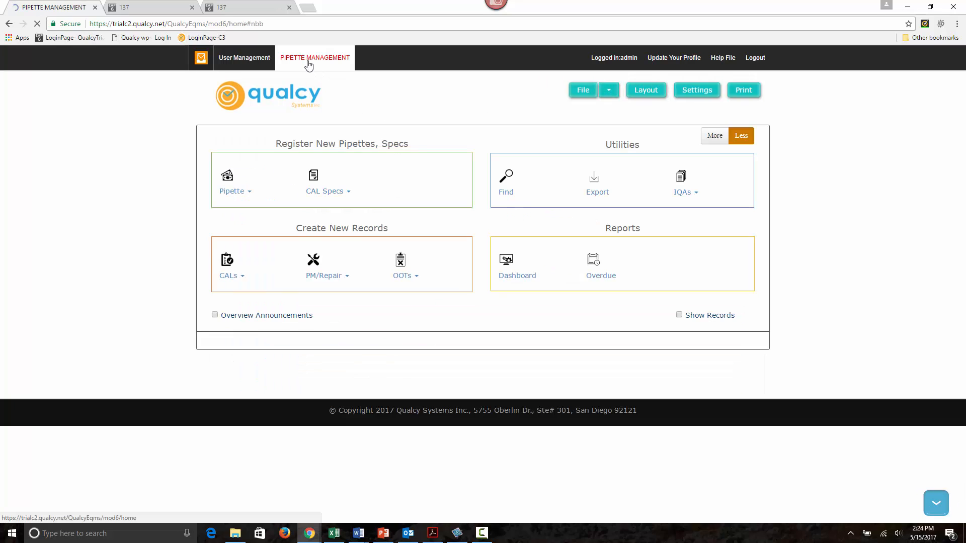
# Step: List the closed calibration records and view the one for the Gilson P100
pyautogui.click(233, 277)
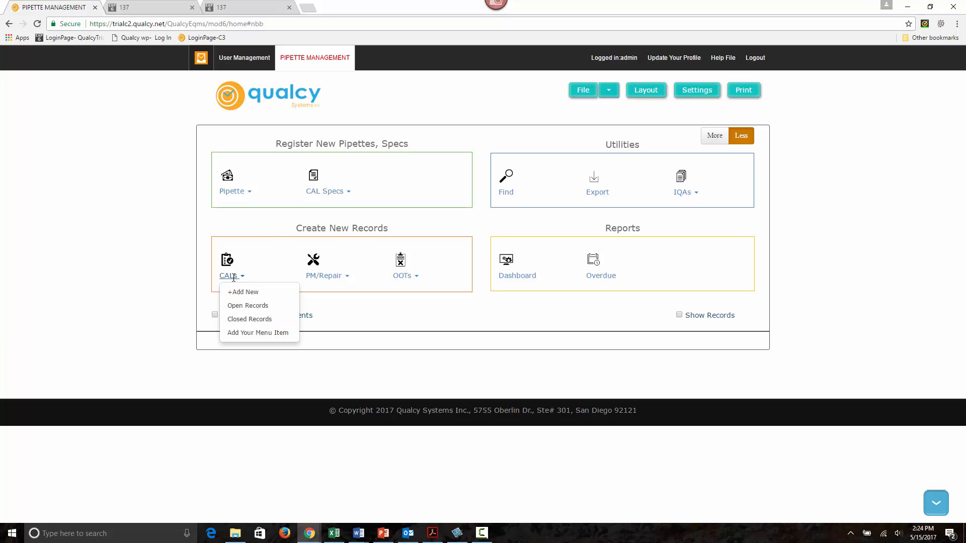
pyautogui.click(252, 320)
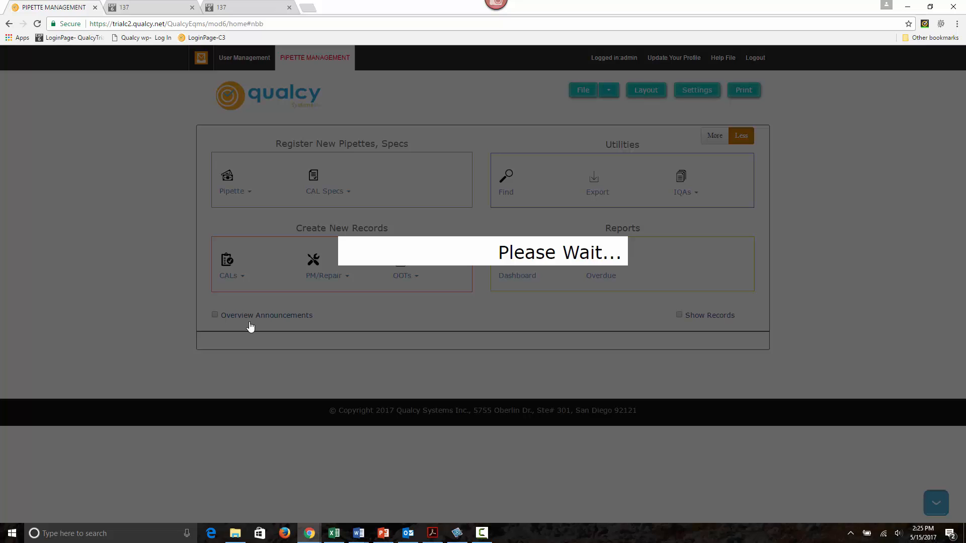
pyautogui.scroll(-2, 197, 367)
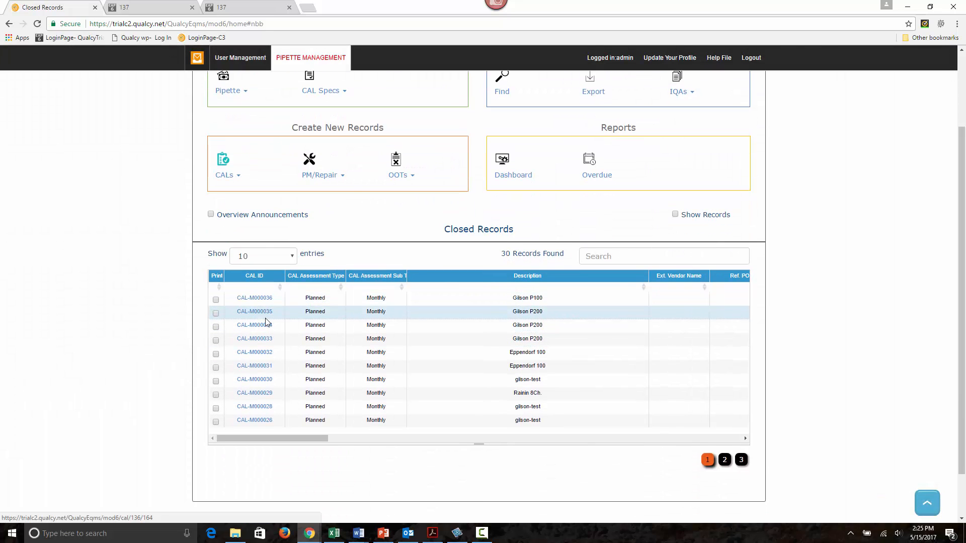
pyautogui.click(259, 300)
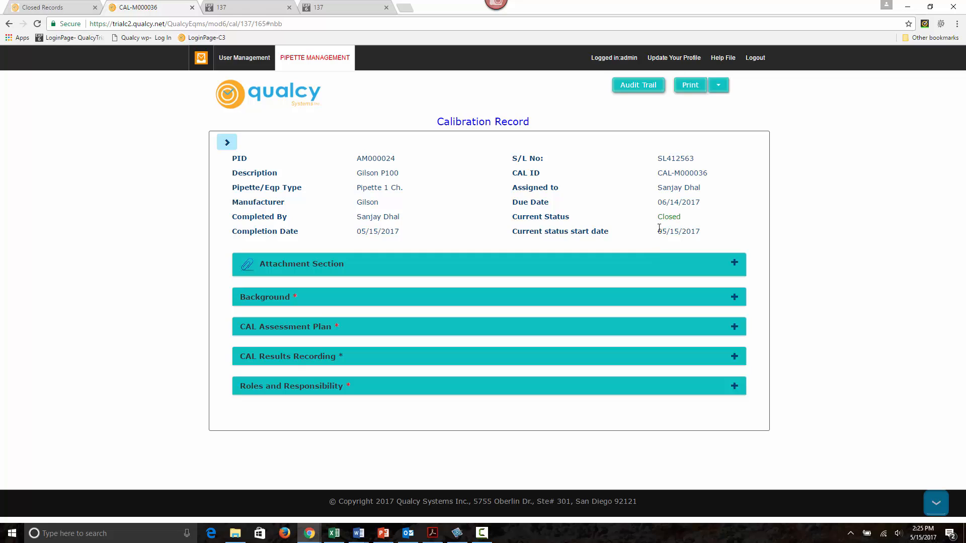
pyautogui.click(304, 60)
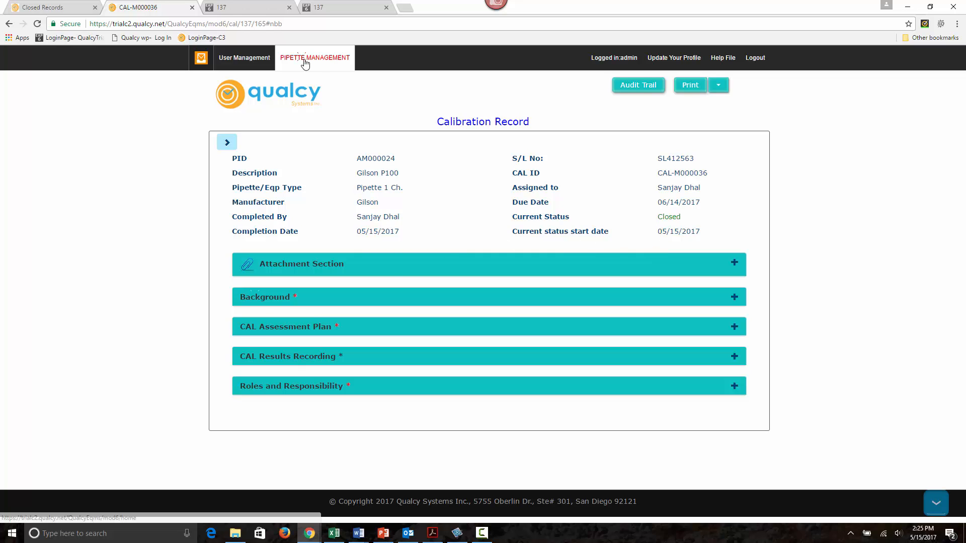